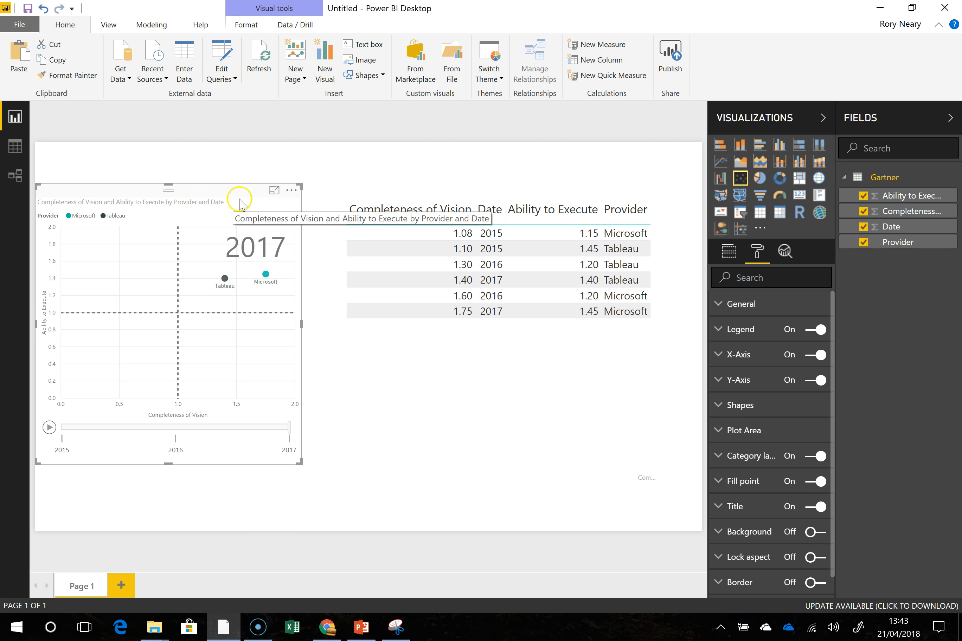
Open the query editor and start a new data source connection of the SharePoint list type.
click(222, 62)
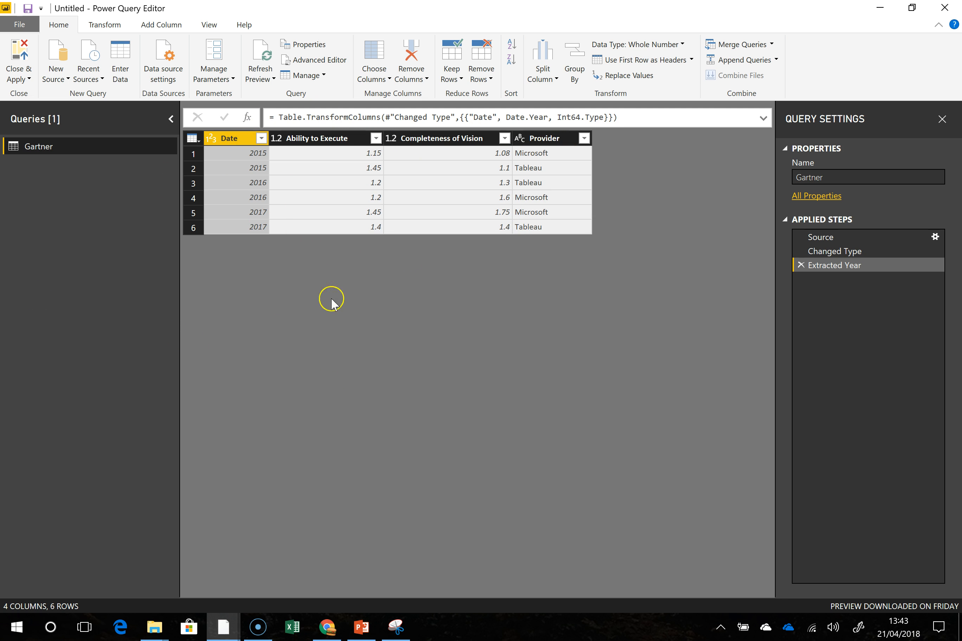
click(62, 79)
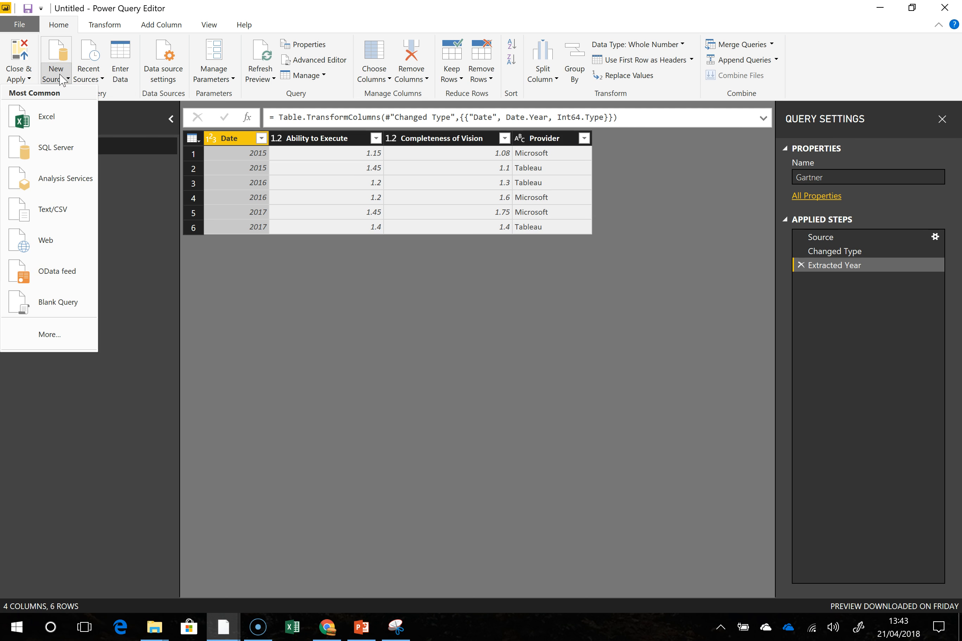
click(97, 81)
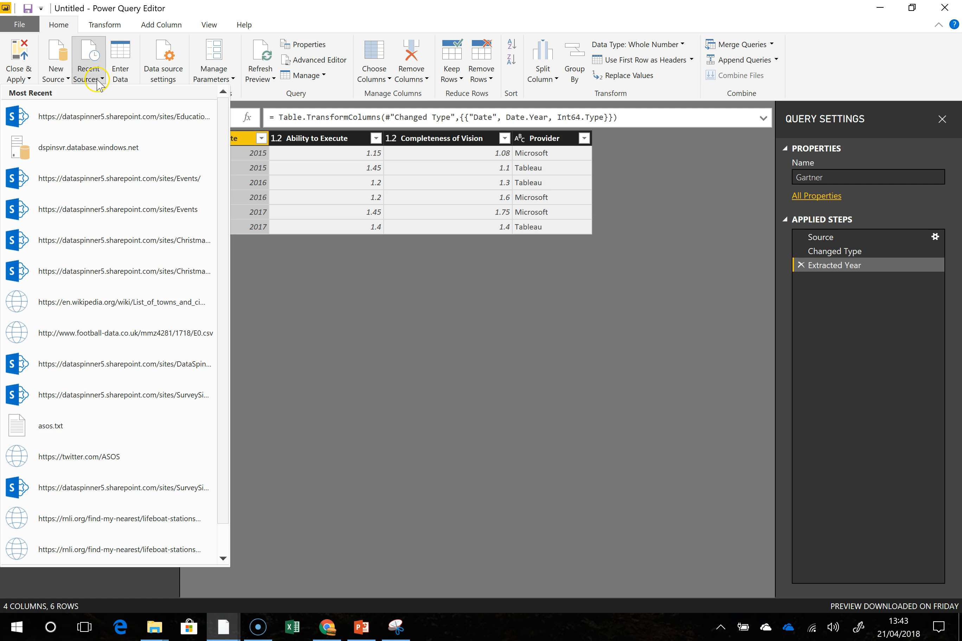
click(59, 80)
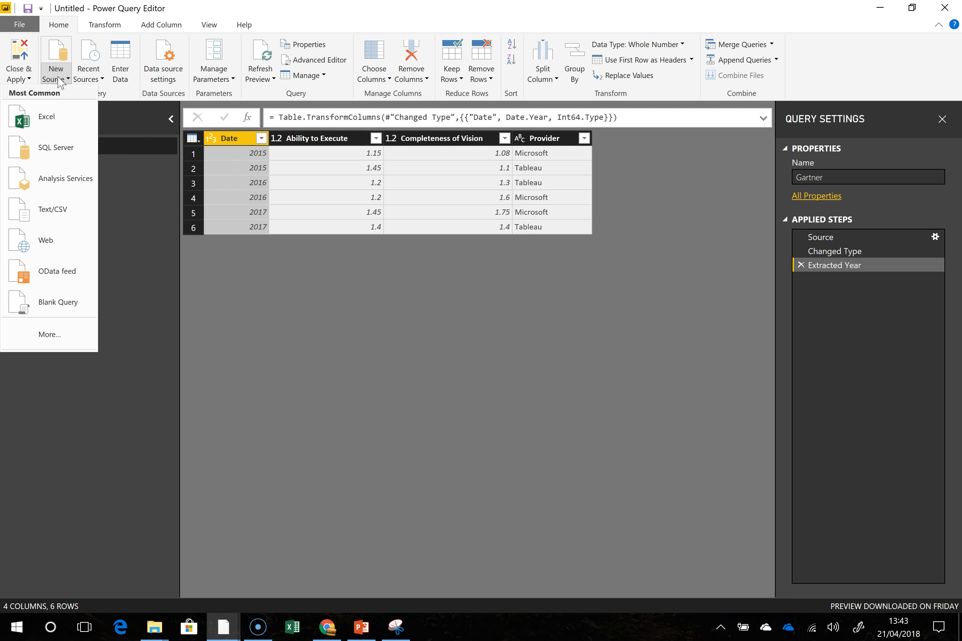
click(65, 338)
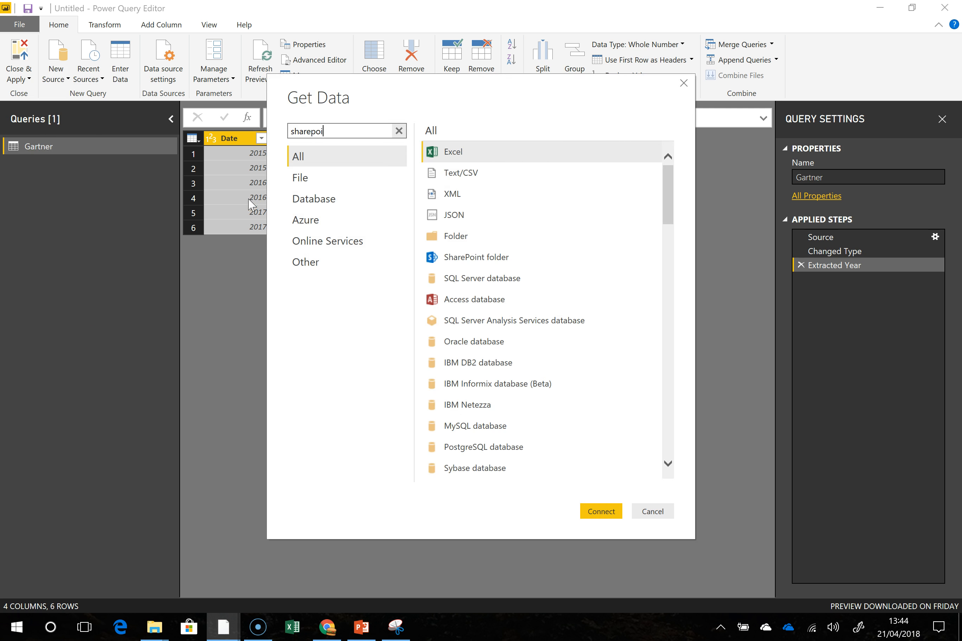
click(511, 182)
click(602, 512)
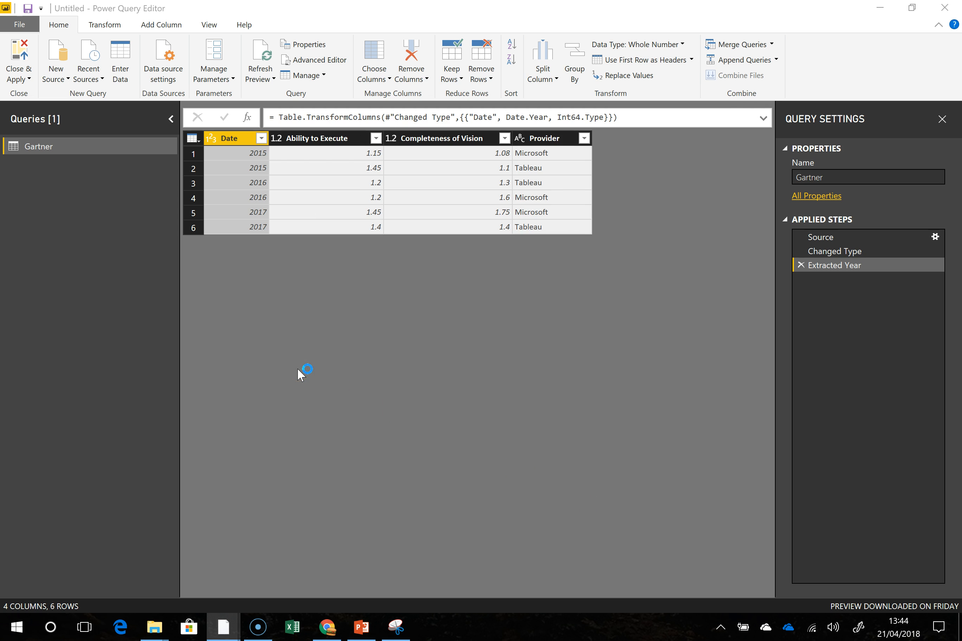
click(324, 627)
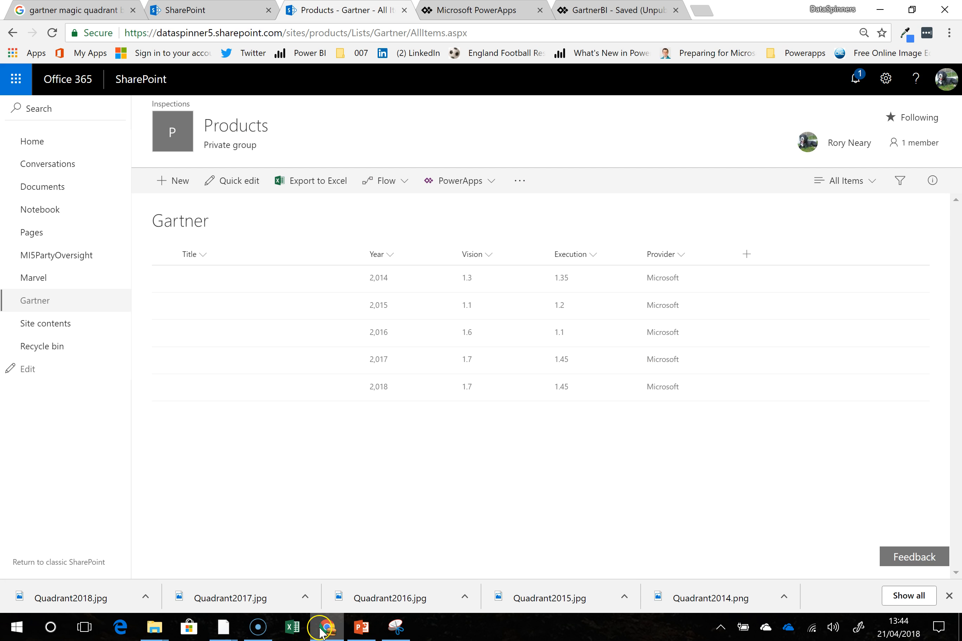
click(327, 33)
click(343, 33)
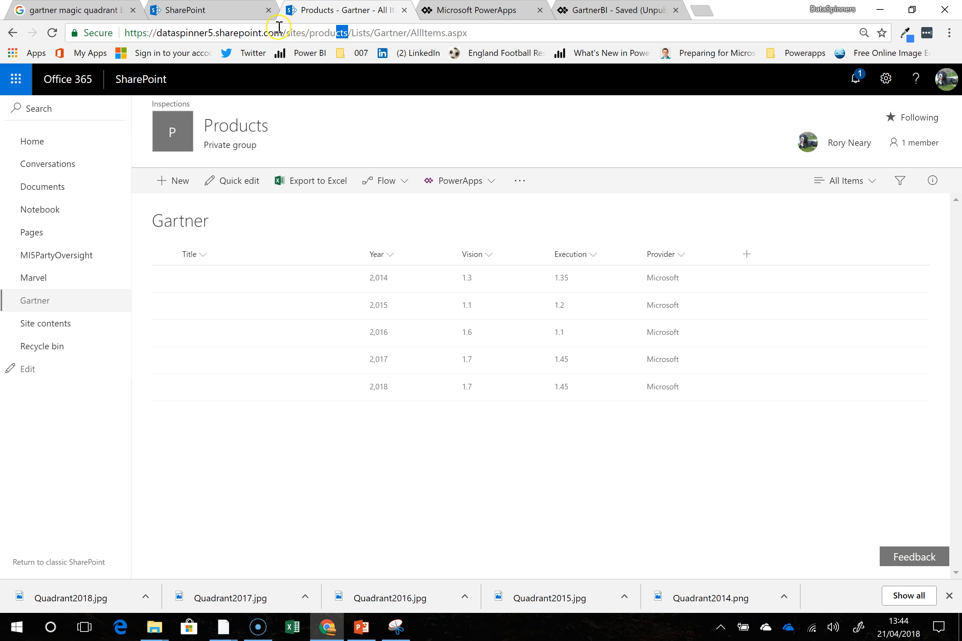
drag(347, 33, 120, 33)
key(ctrl+c)
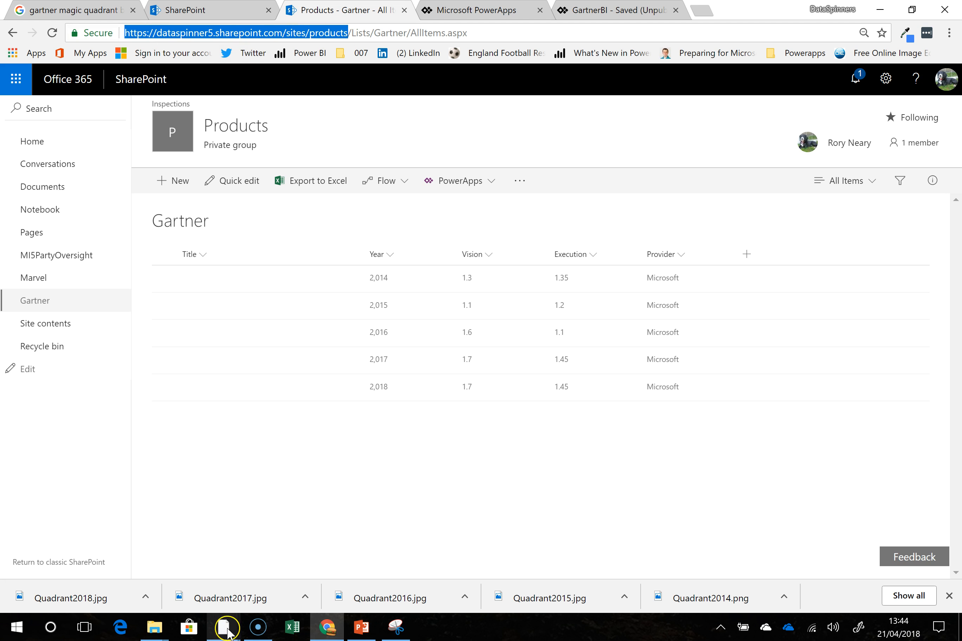
Return to Power Query Editor and connect to SharePoint lists using the copied address as the site URL.
mouse_move(224, 627)
click(306, 589)
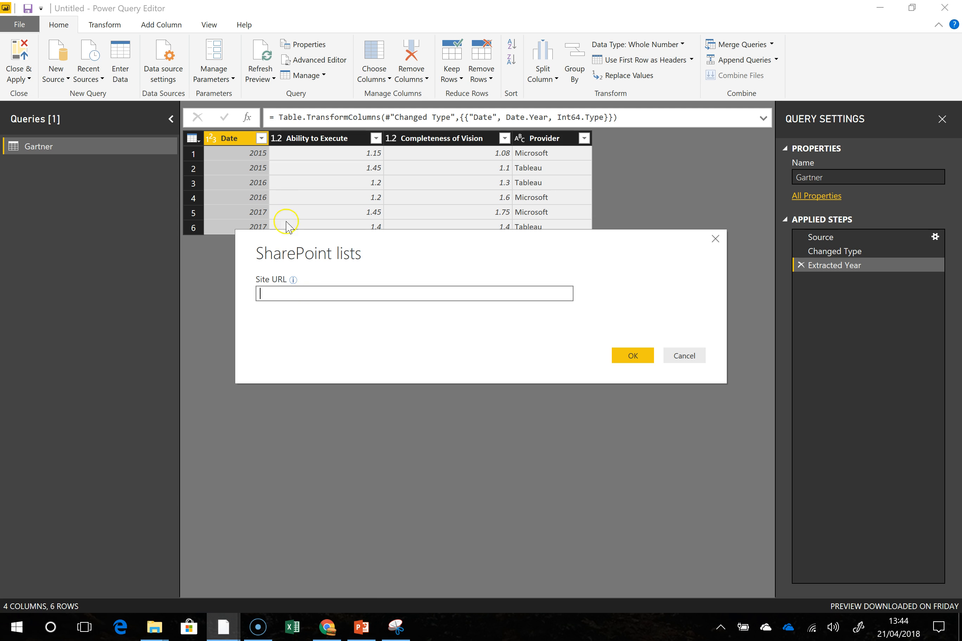
key(ctrl+v)
click(632, 356)
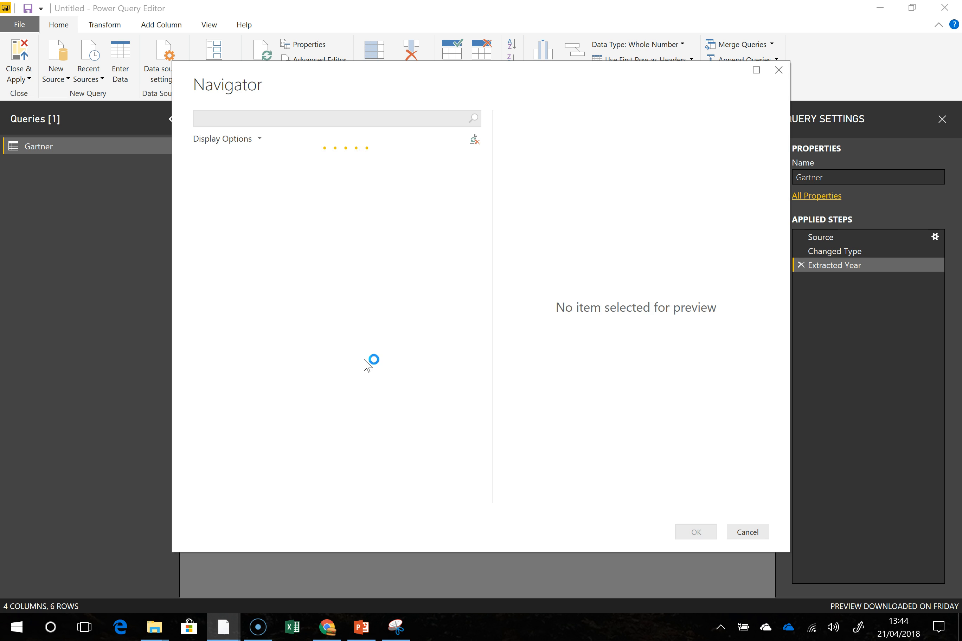
Import the Gartner list from the products site as a new query.
click(327, 281)
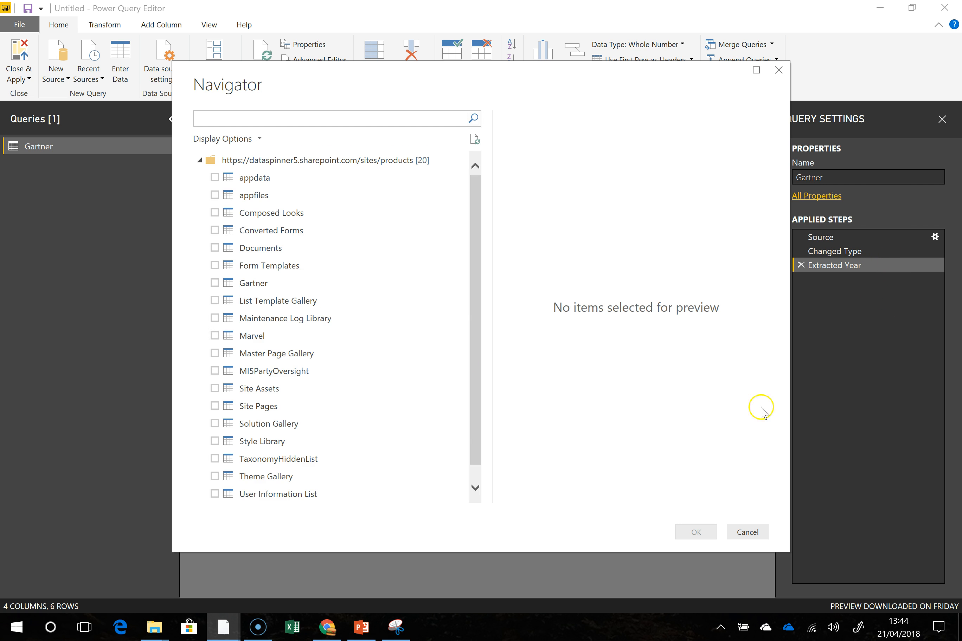
click(215, 282)
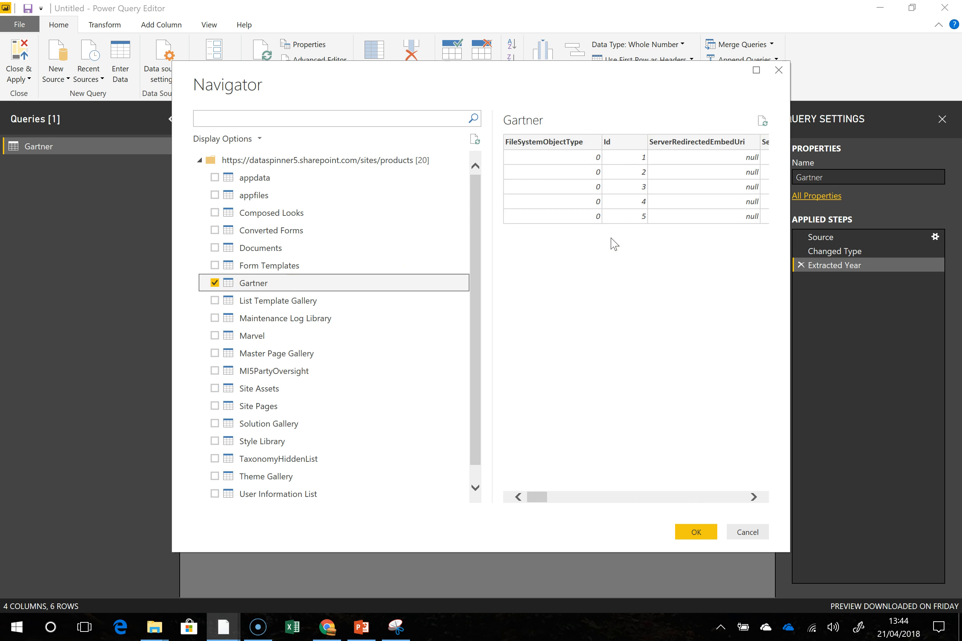
click(696, 531)
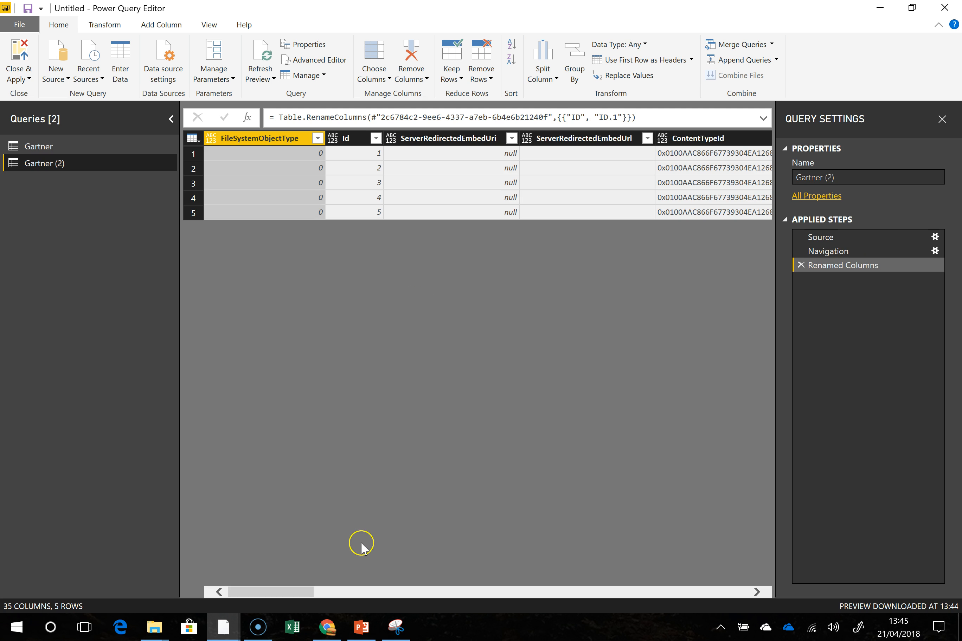
Keep only the Year, Vision, Execution and Provider columns in the Gartner (2) query, removing all other columns.
drag(301, 592, 339, 592)
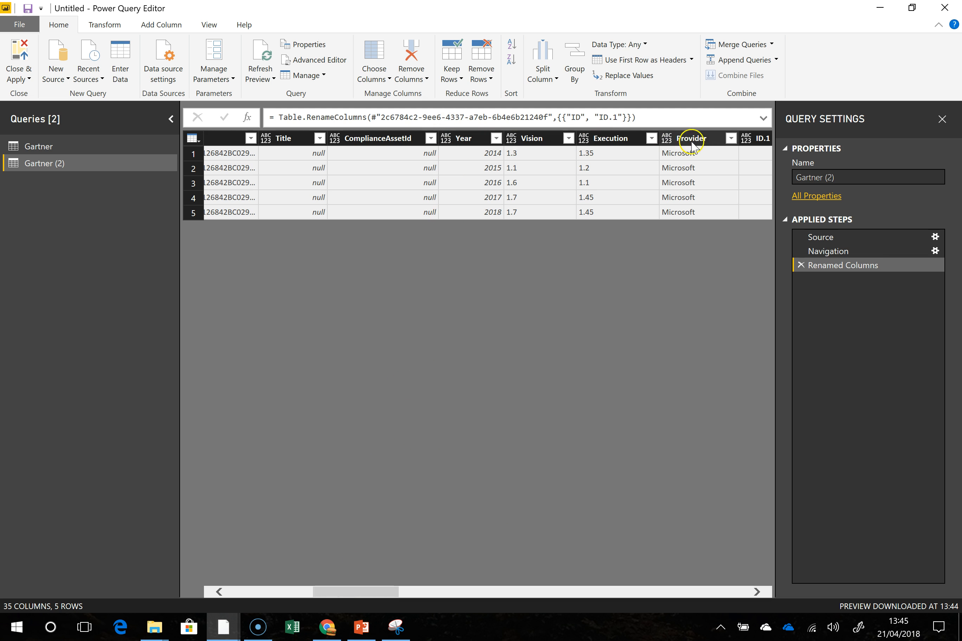
click(392, 138)
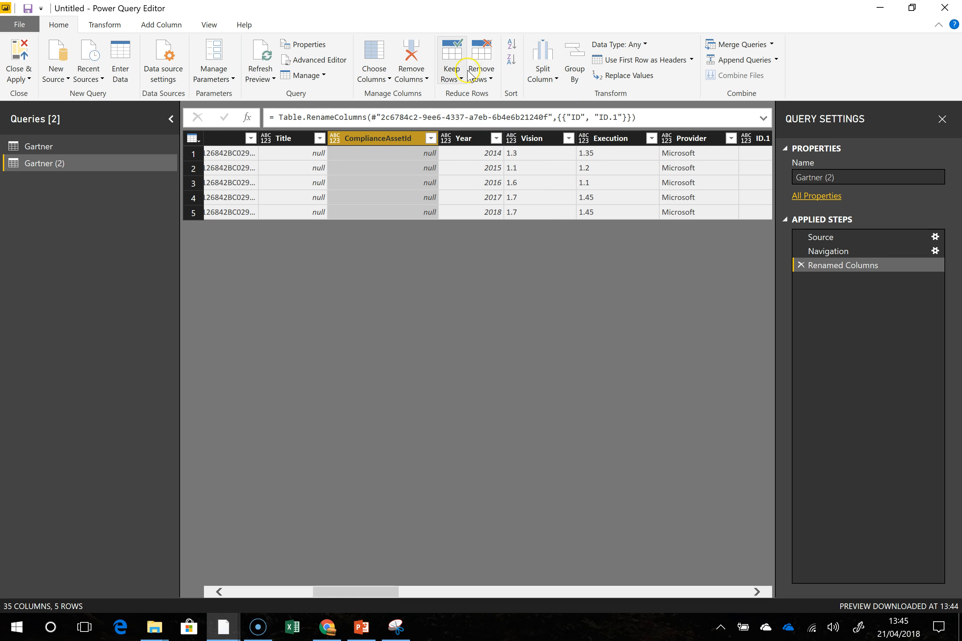
click(463, 140)
ctrl+click(534, 138)
ctrl+click(610, 140)
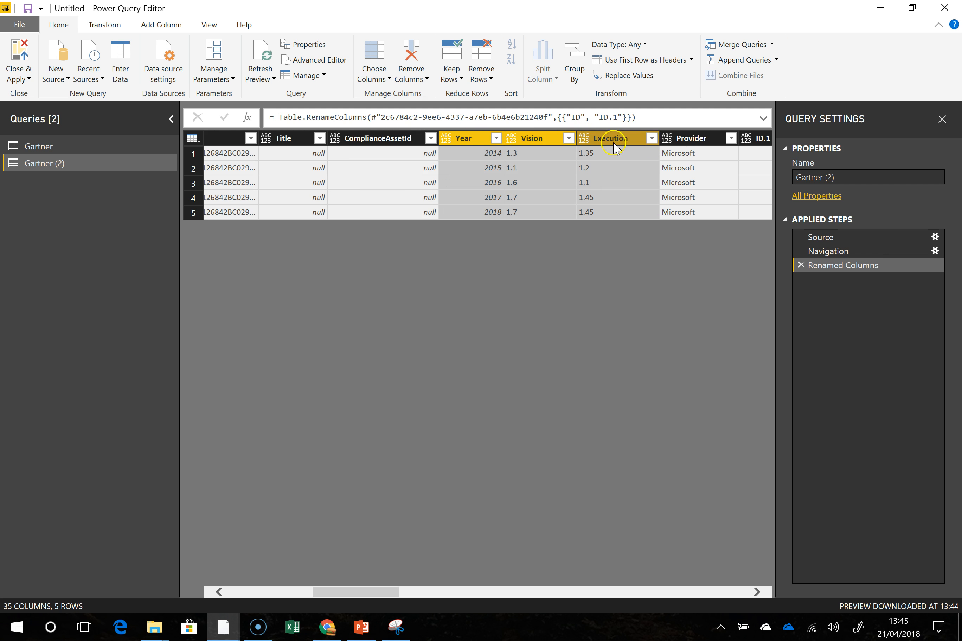
ctrl+click(678, 140)
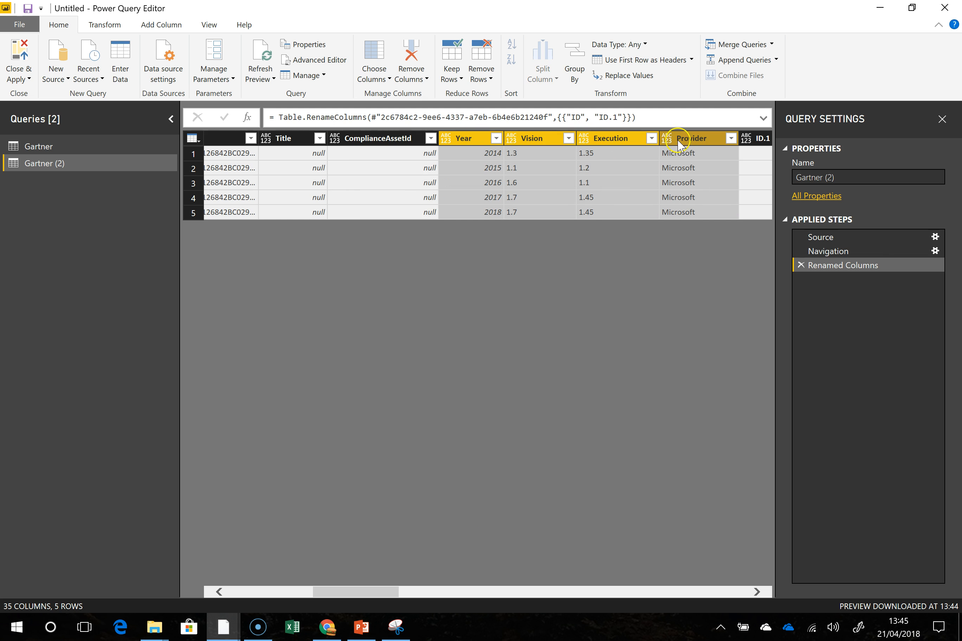
right_click(541, 141)
click(580, 173)
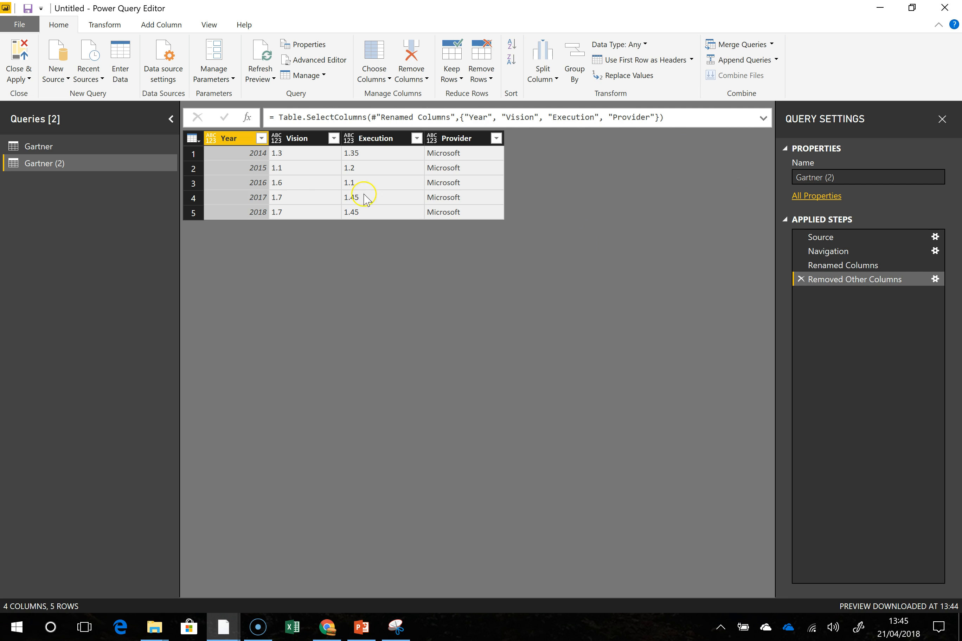
Set the data type of the Vision and Execution columns to Decimal Number.
click(296, 138)
ctrl+click(372, 138)
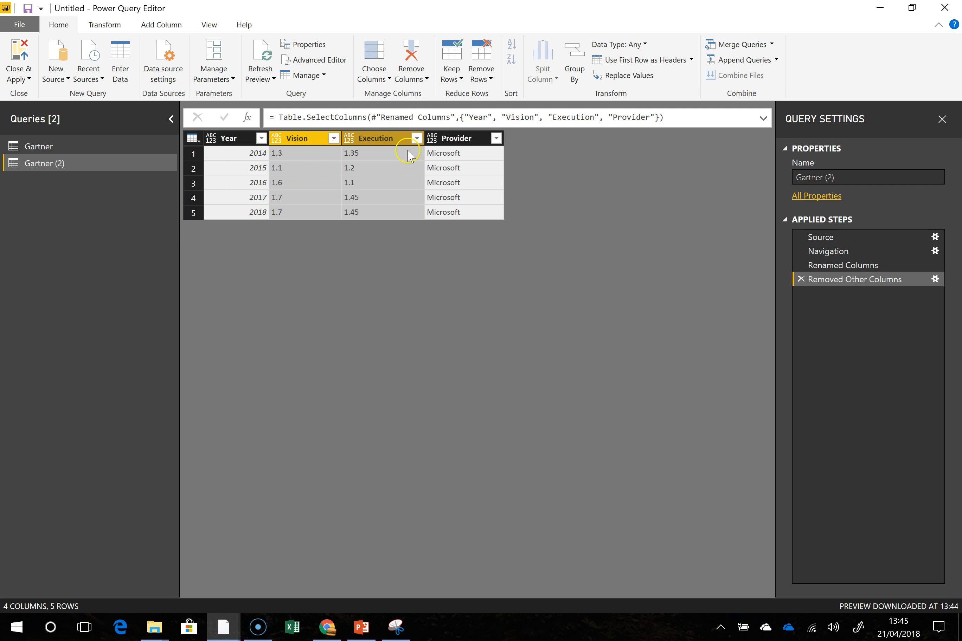
click(638, 45)
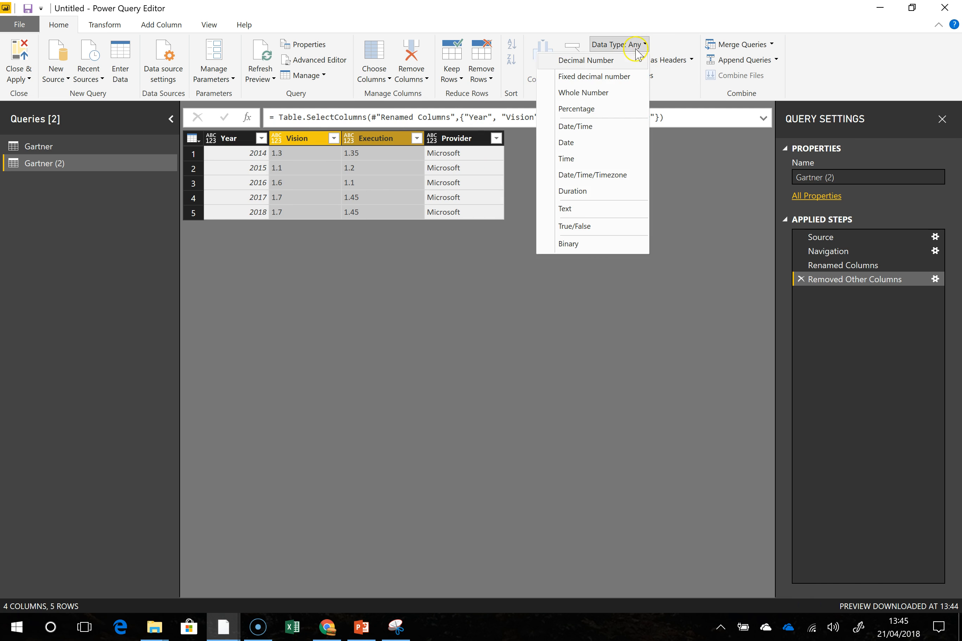
click(606, 84)
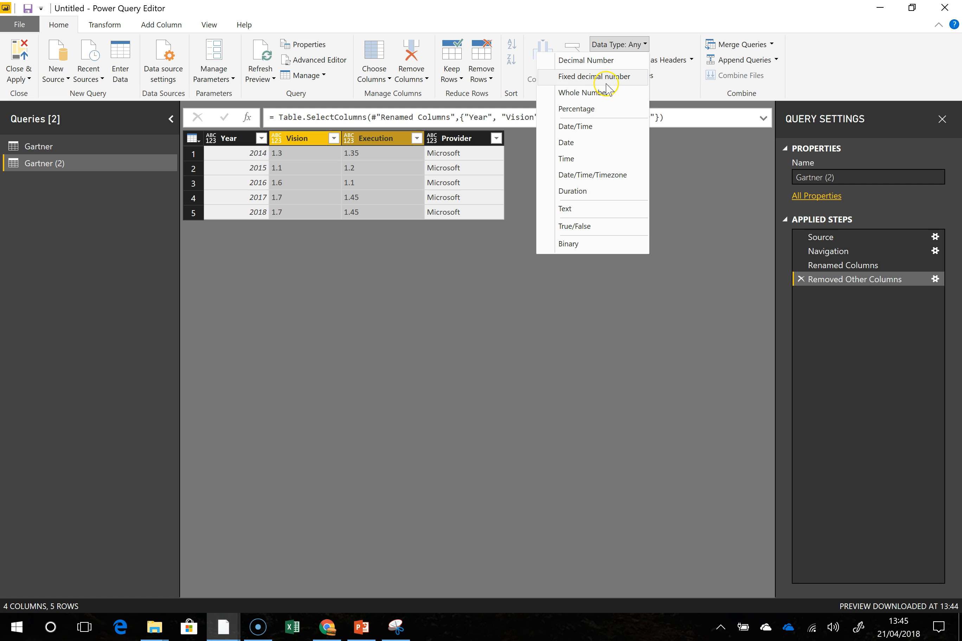
click(611, 61)
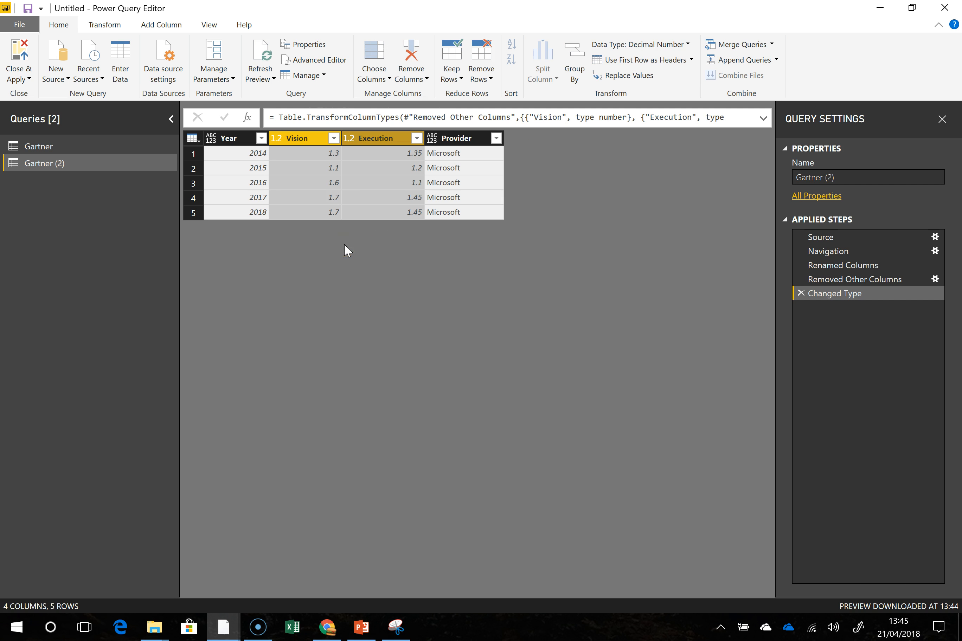
Rename the Vision column as Completeness of Vision.
click(441, 140)
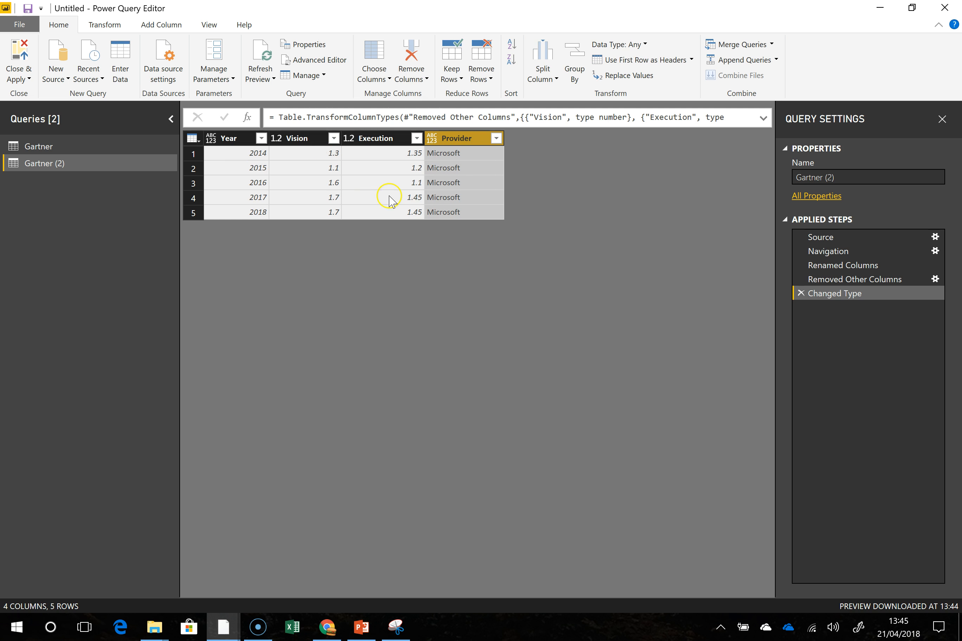
click(231, 141)
double_click(294, 138)
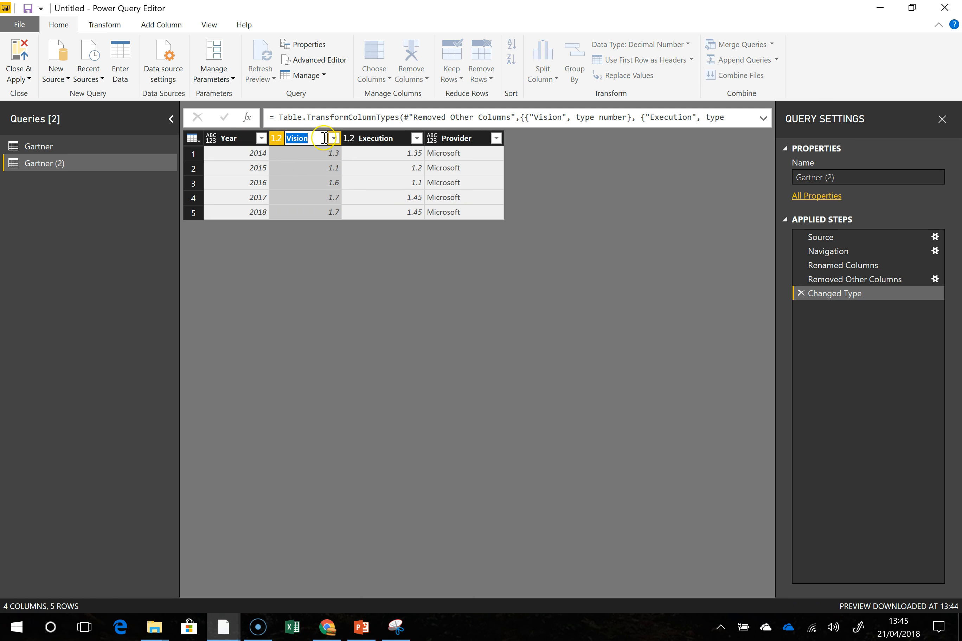
text(Comple)
text(teness of)
text( Vision)
key(Return)
Rename the Execution column as Ability to Execute.
click(378, 140)
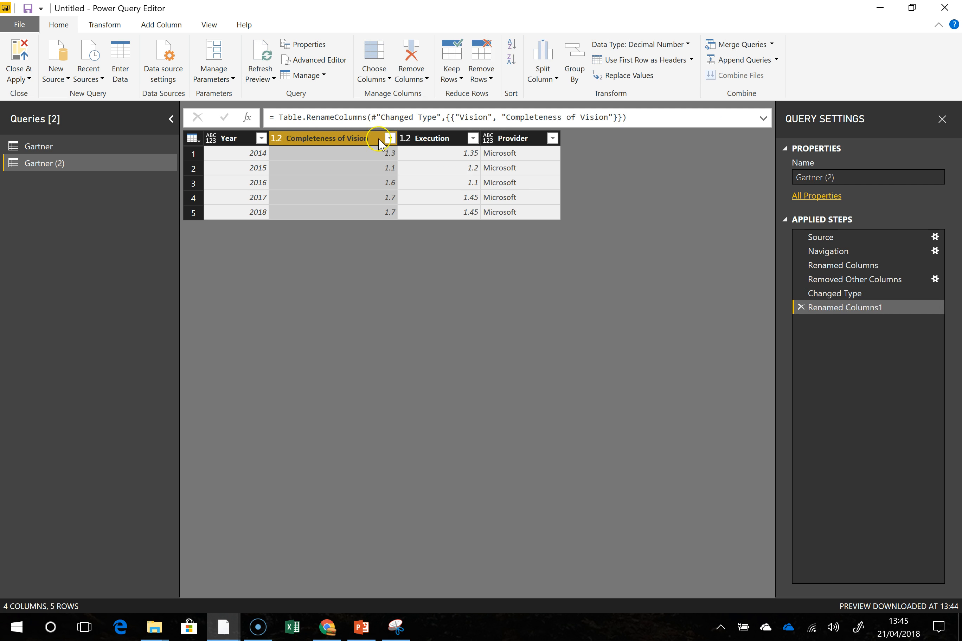
double_click(439, 138)
text(Ability to)
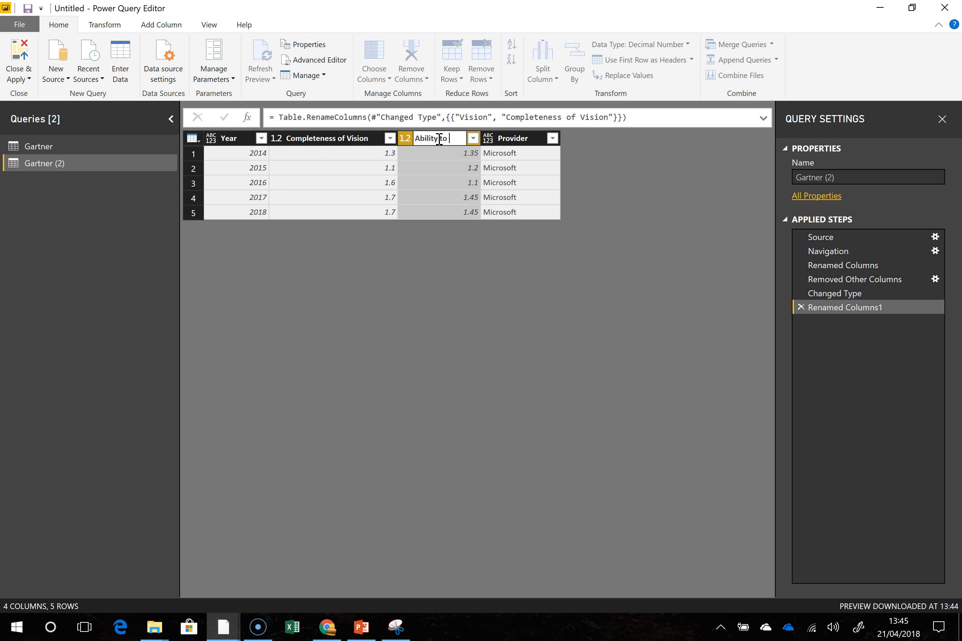
text( Execute)
key(Return)
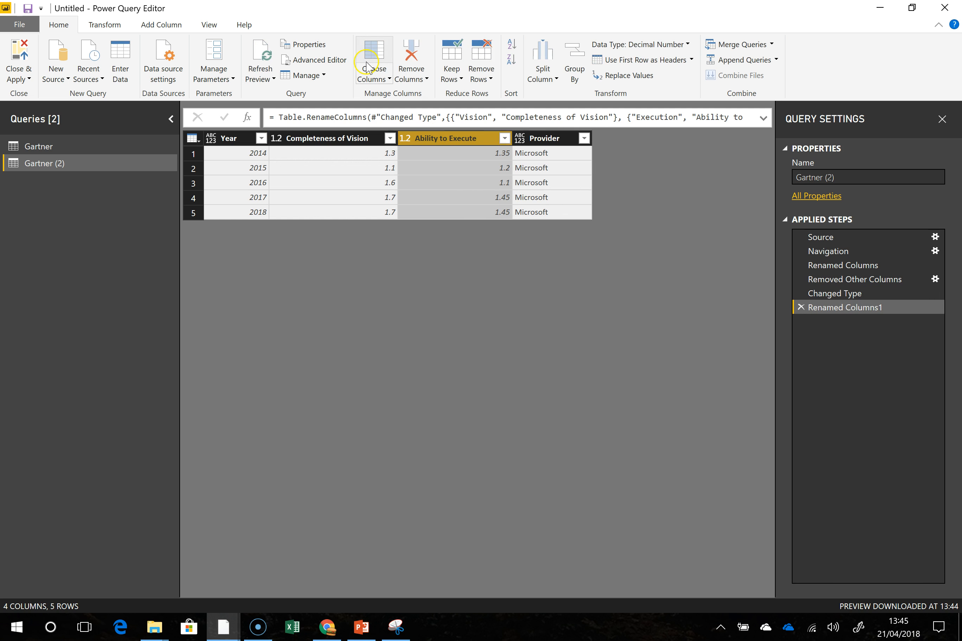
Check the column names in the original Gartner query and rename the Year column of Gartner (2) as Date.
click(53, 147)
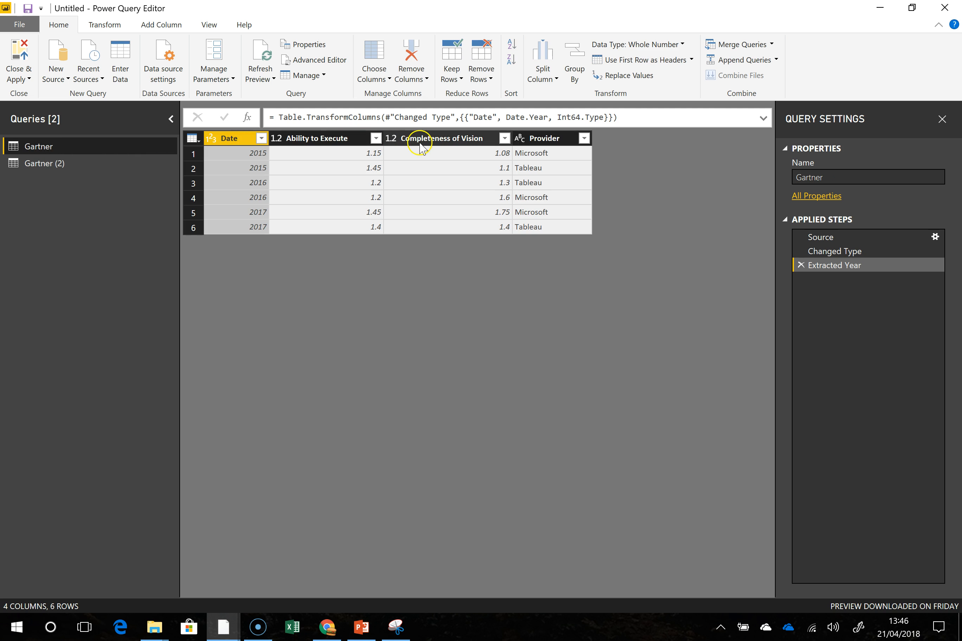
click(51, 164)
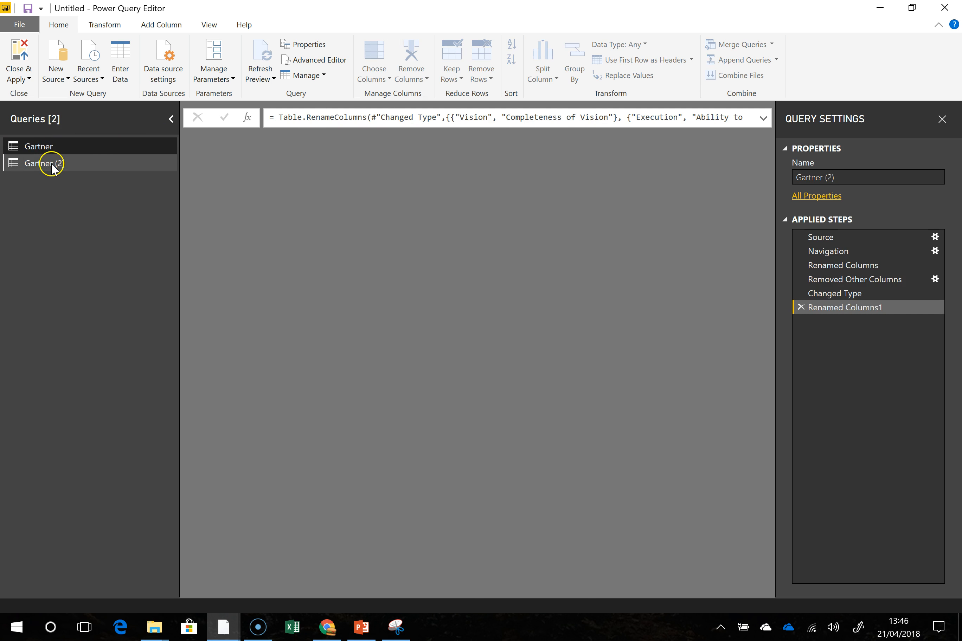
double_click(233, 141)
text(Date)
key(Return)
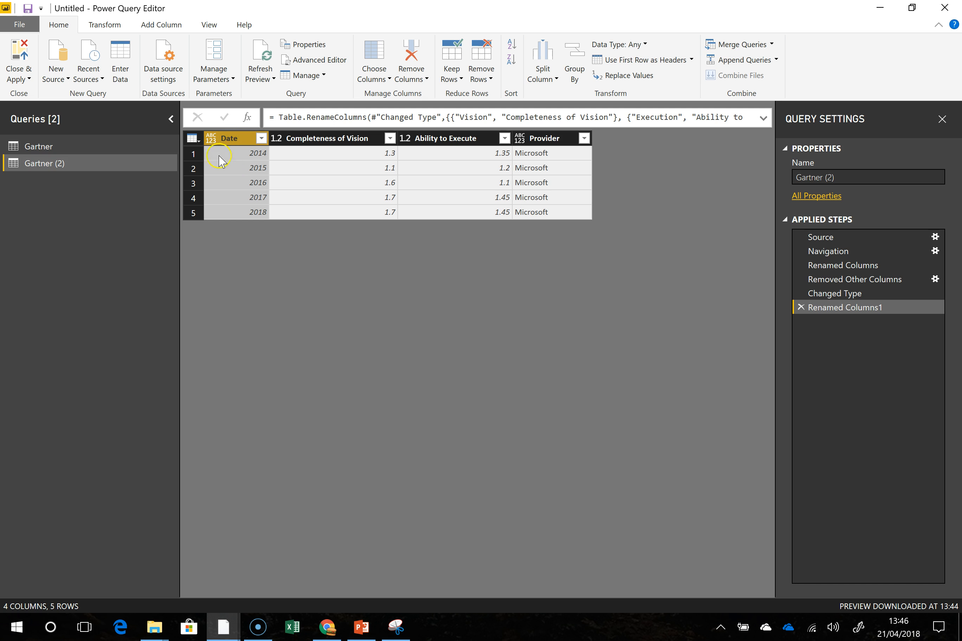
Compare with the Gartner query and set the Date column of Gartner (2) to the Whole Number data type.
click(46, 147)
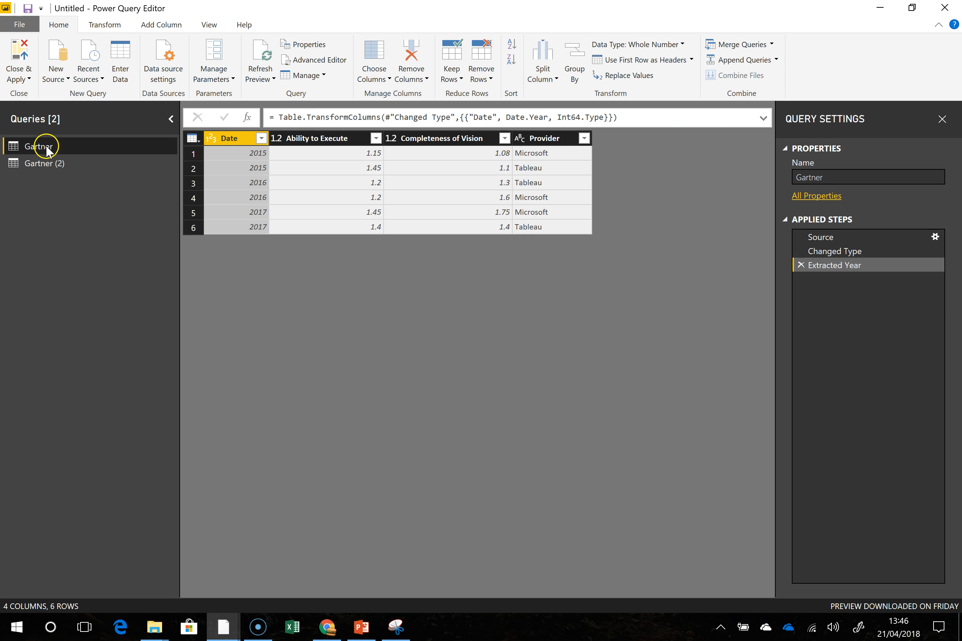
click(43, 164)
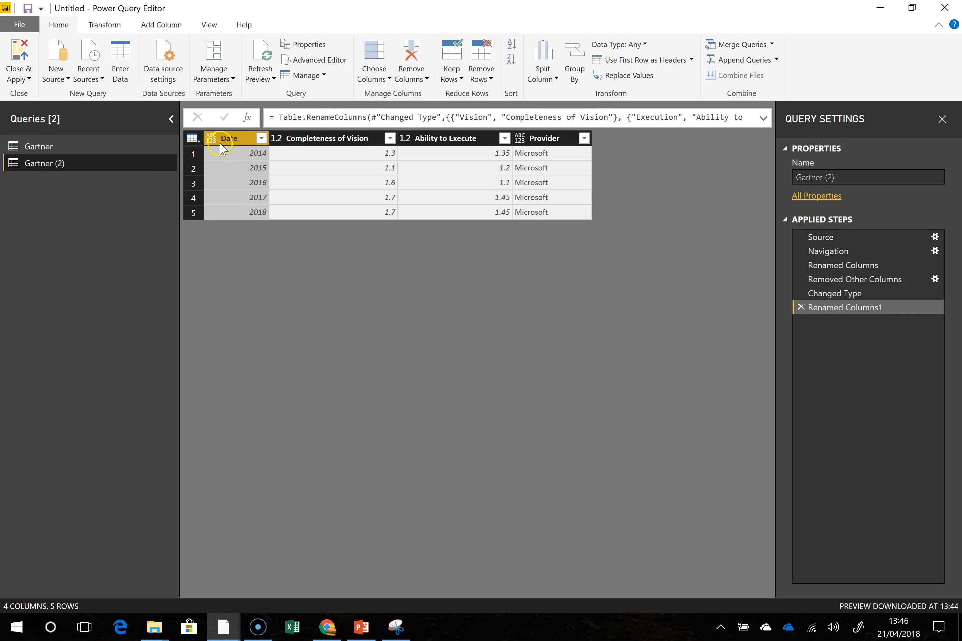
click(631, 46)
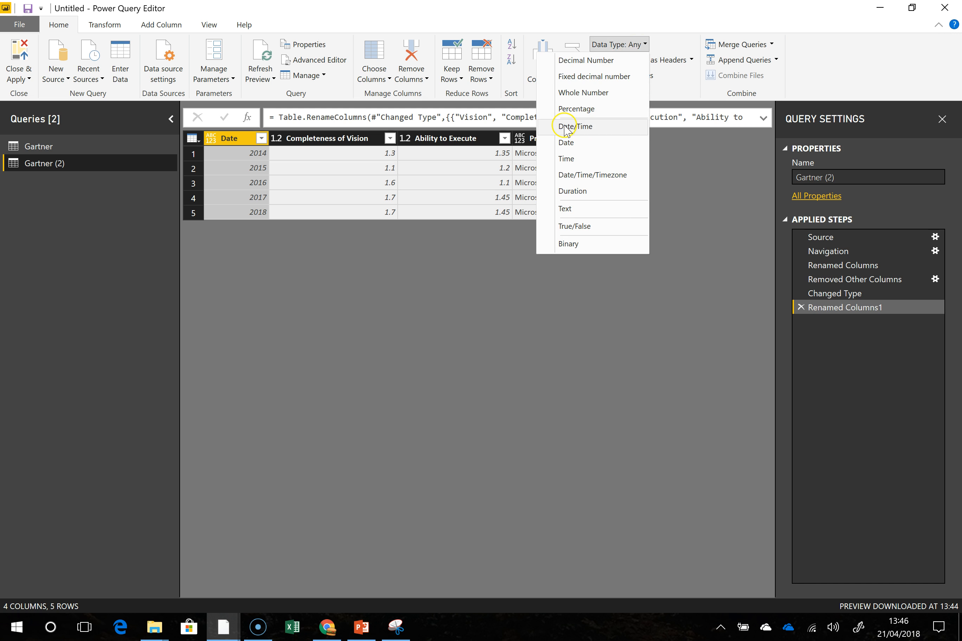
click(592, 93)
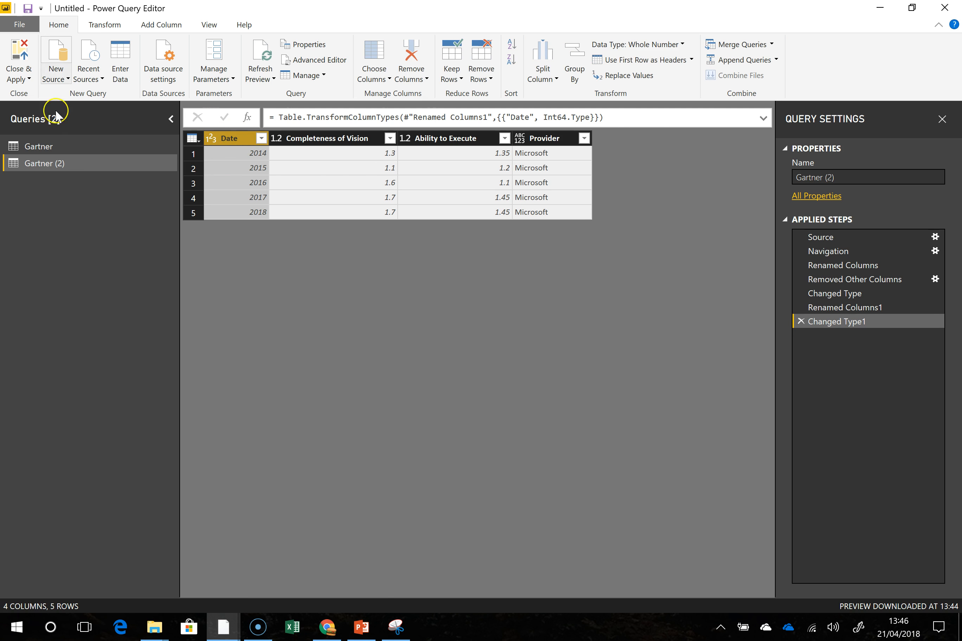
Save the report as GartnerBI in the Gartner folder without applying the pending query changes.
click(24, 30)
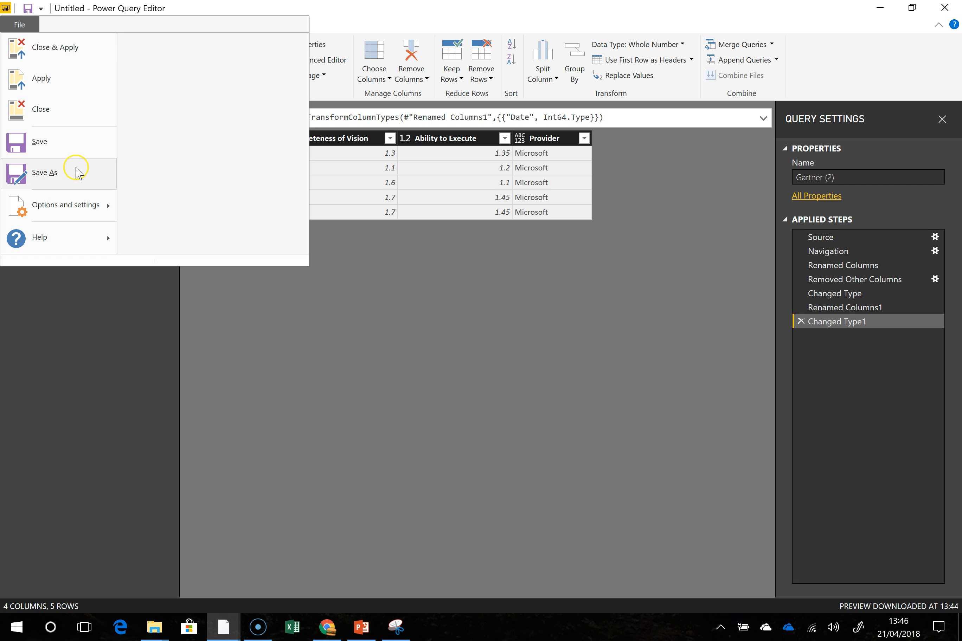
click(56, 170)
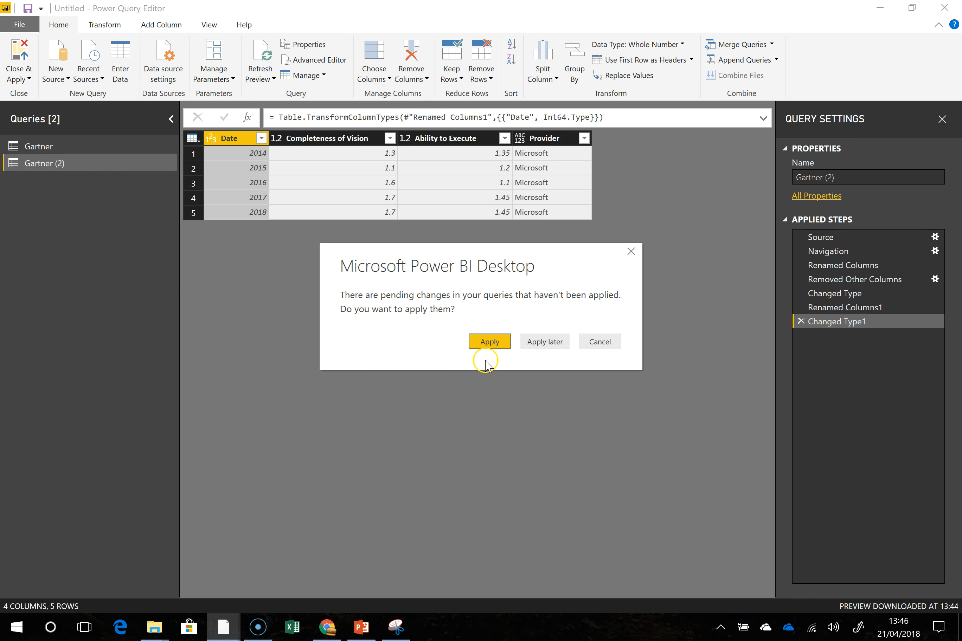
click(540, 346)
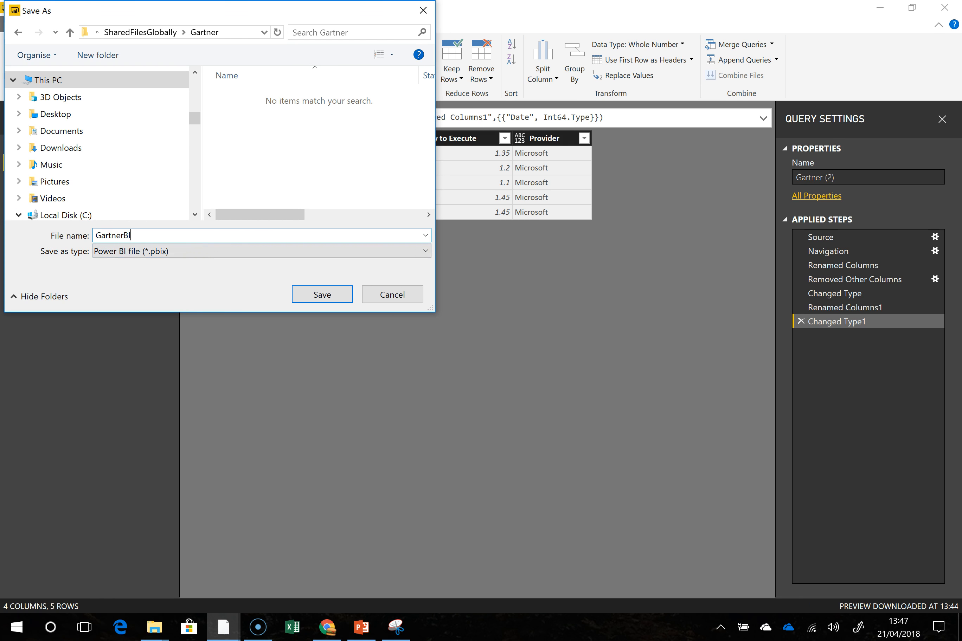
click(322, 295)
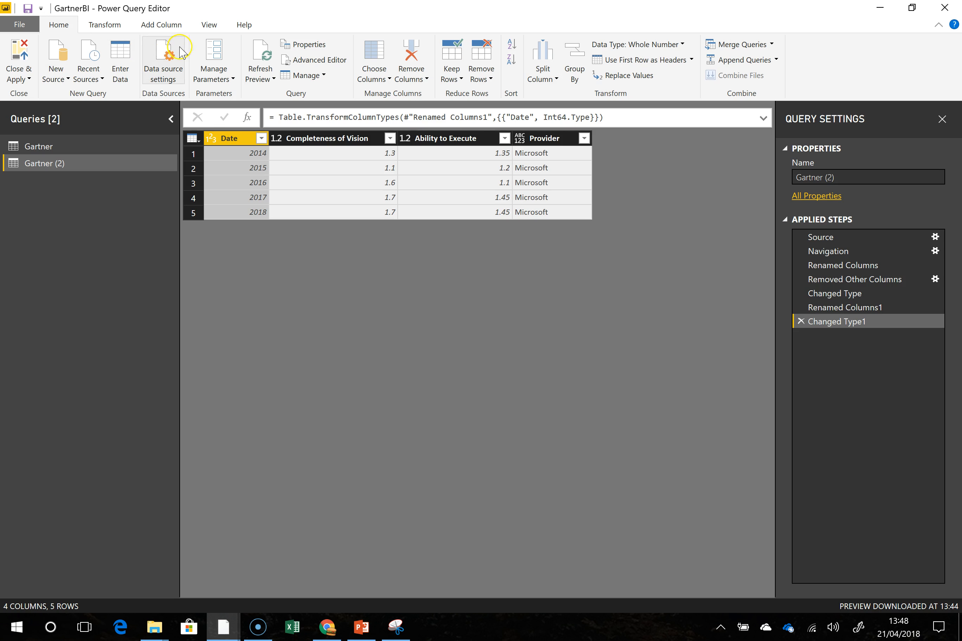
Copy the entire Advanced Editor code of the Gartner (2) query and leave the editor without changes.
click(209, 25)
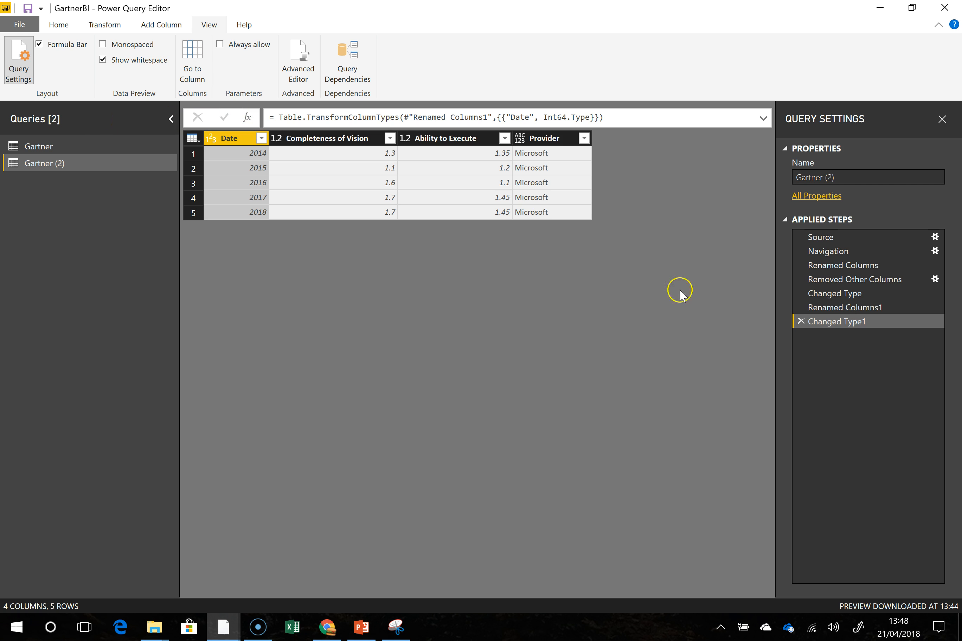
click(298, 62)
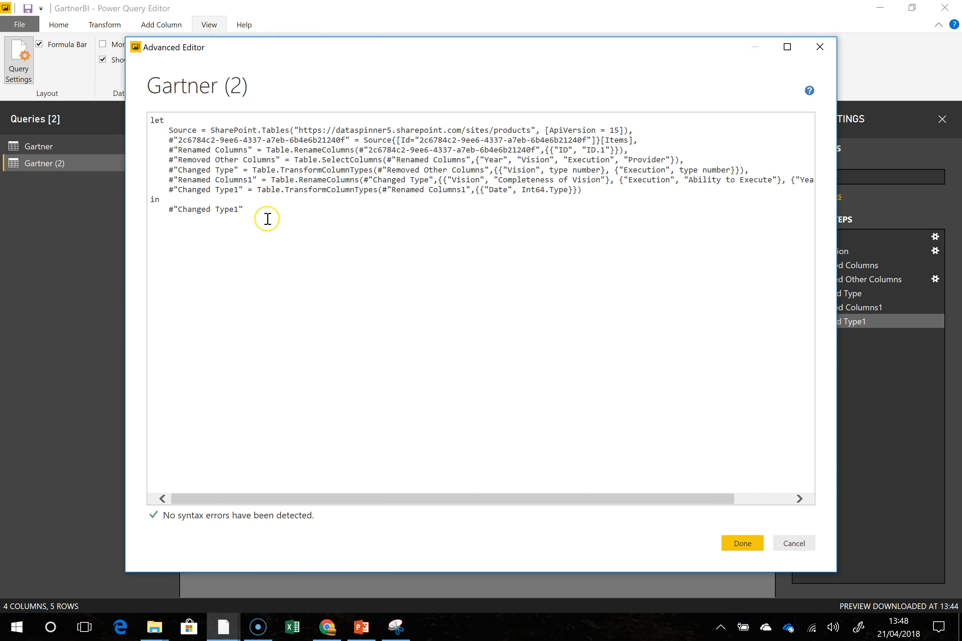
drag(289, 227, 126, 108)
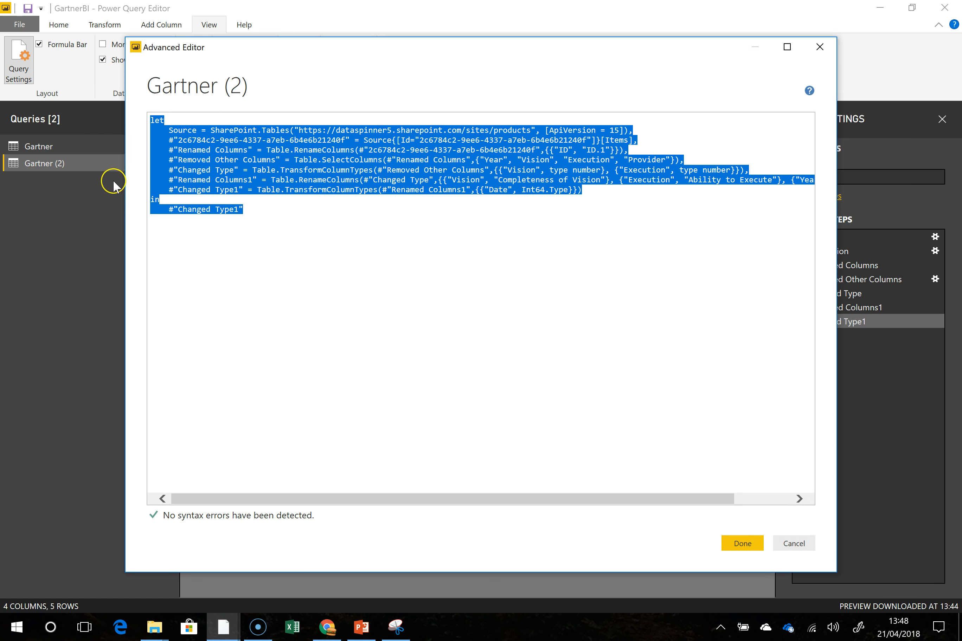
right_click(238, 167)
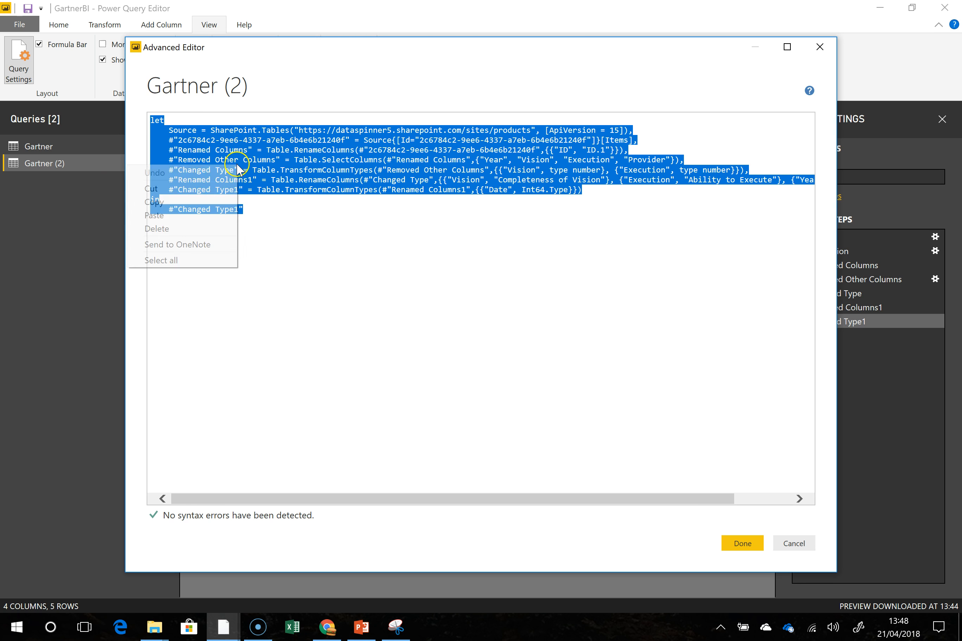
click(185, 204)
click(793, 543)
Replace all the code of the original Gartner query with the code copied from Gartner (2).
click(58, 147)
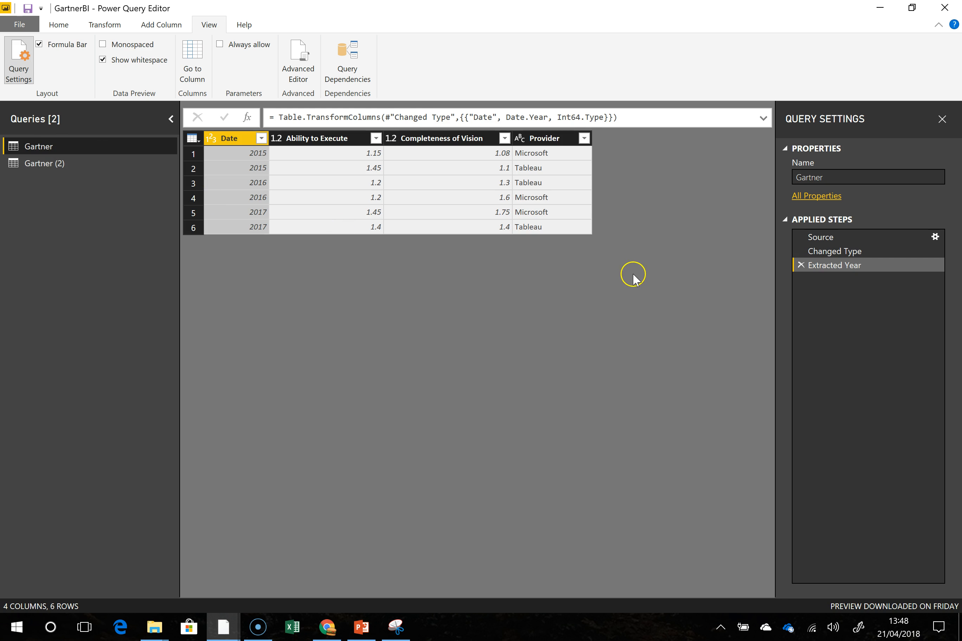
click(299, 68)
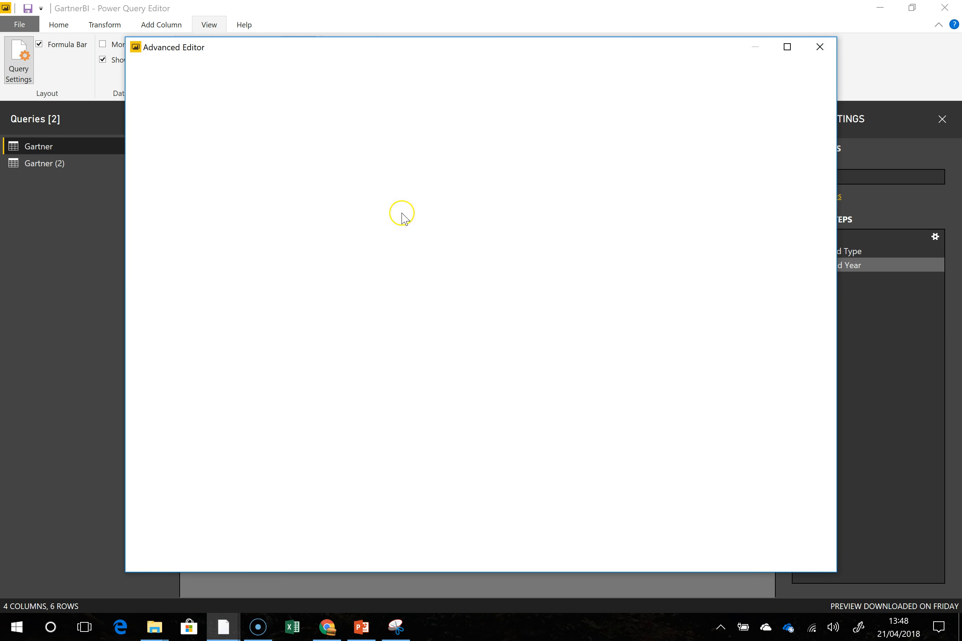
drag(269, 188, 51, 51)
right_click(227, 139)
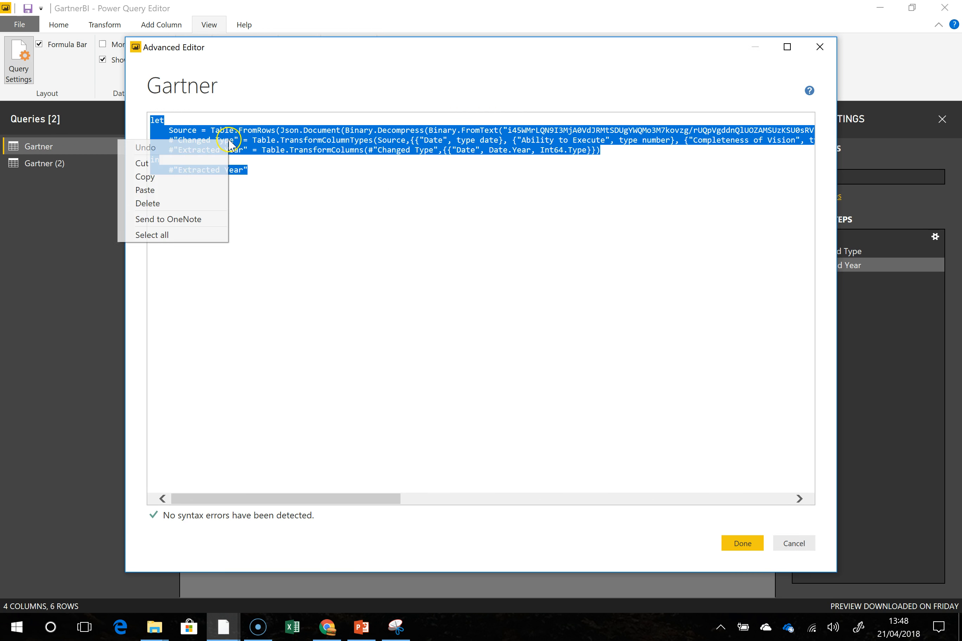
click(189, 190)
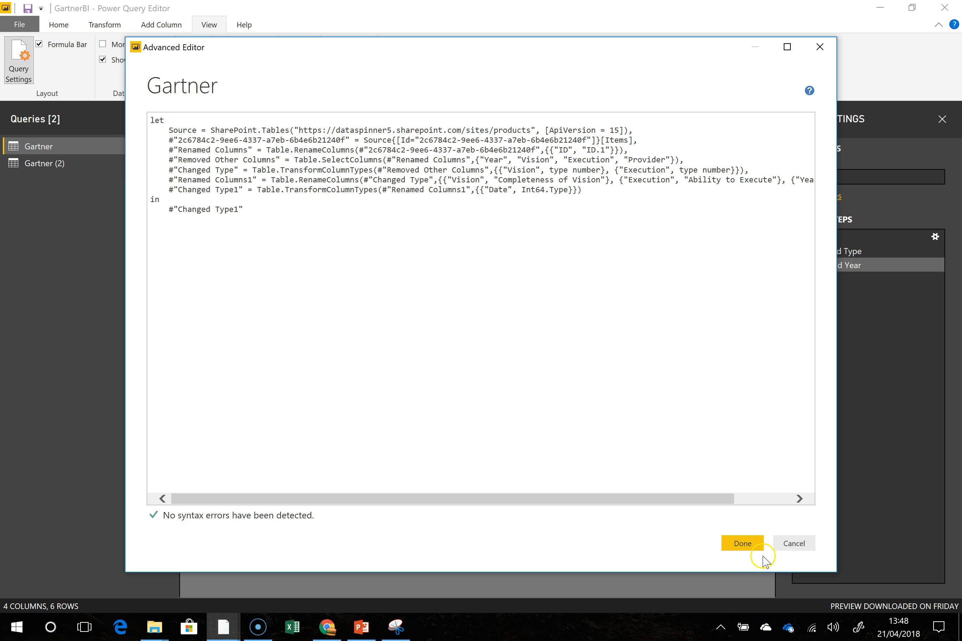
click(743, 543)
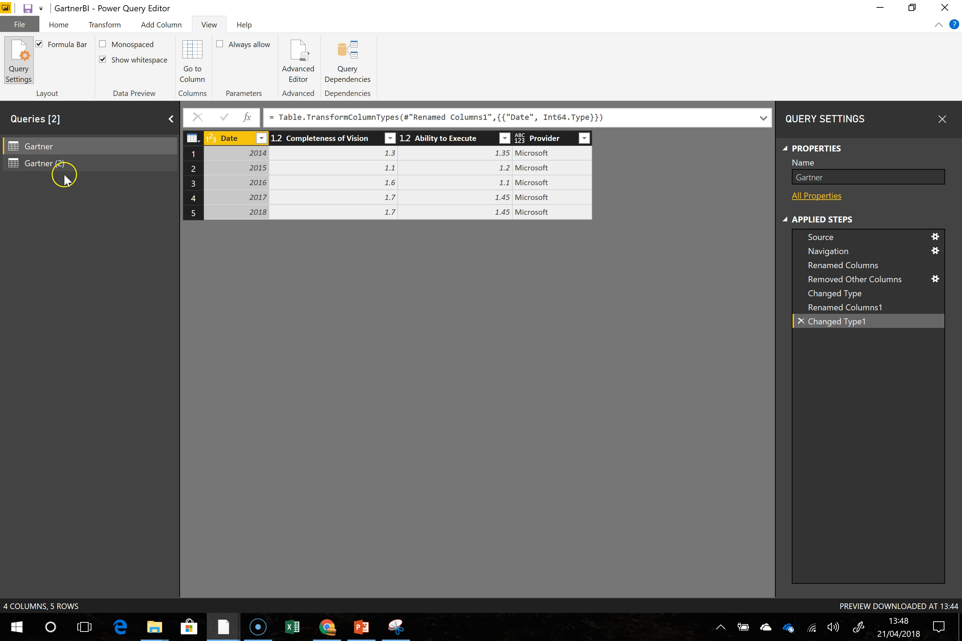
Delete the Gartner (2) query, and apply the query changes to return to the report.
click(58, 164)
right_click(83, 166)
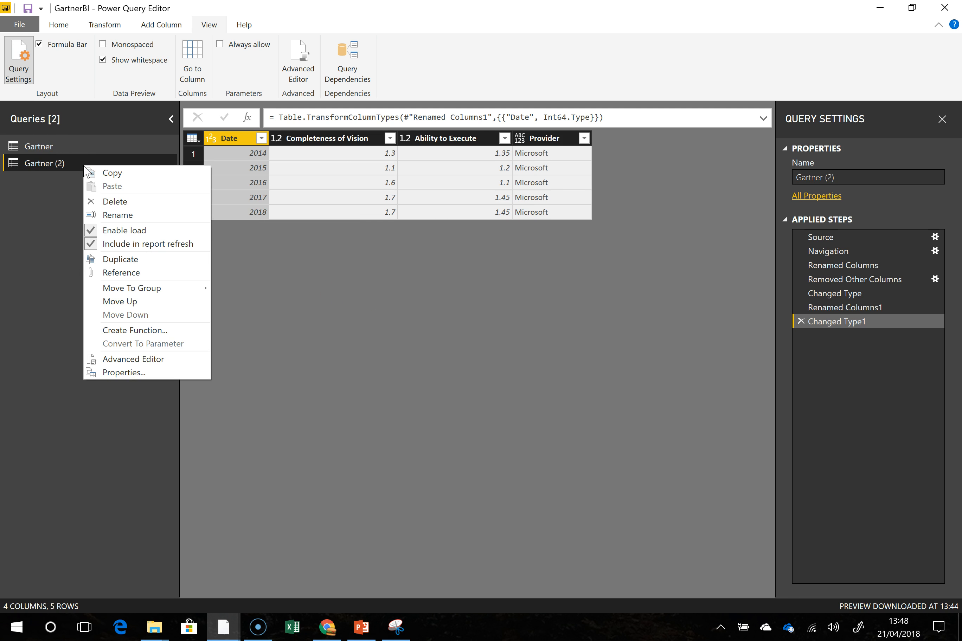
click(116, 201)
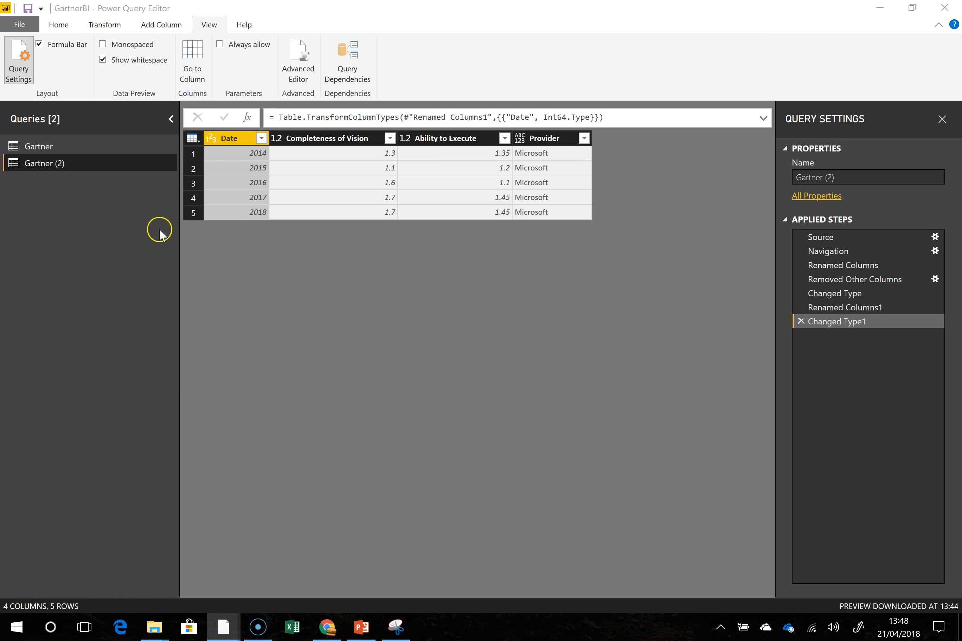
click(548, 336)
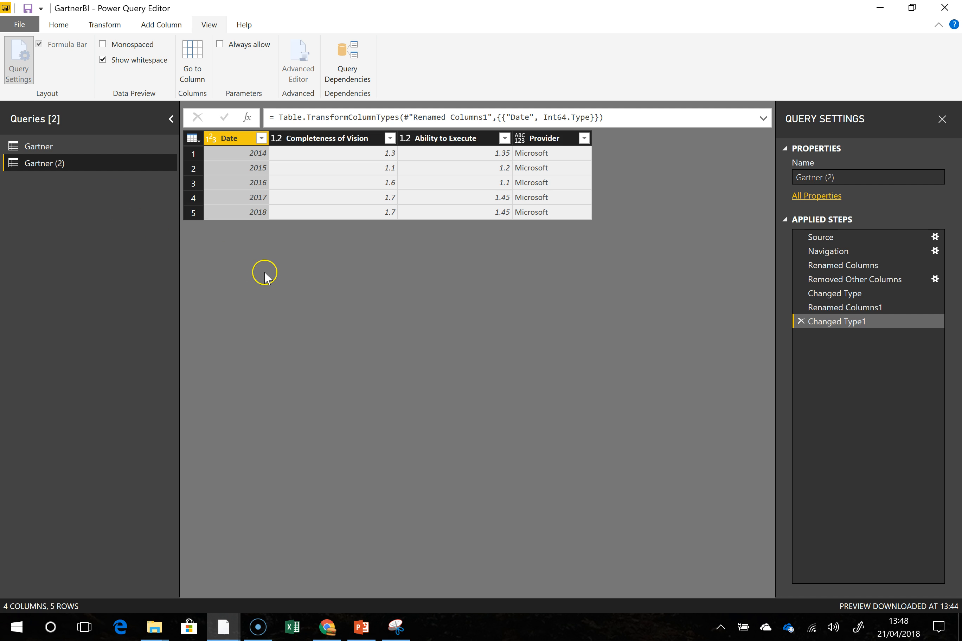
click(58, 24)
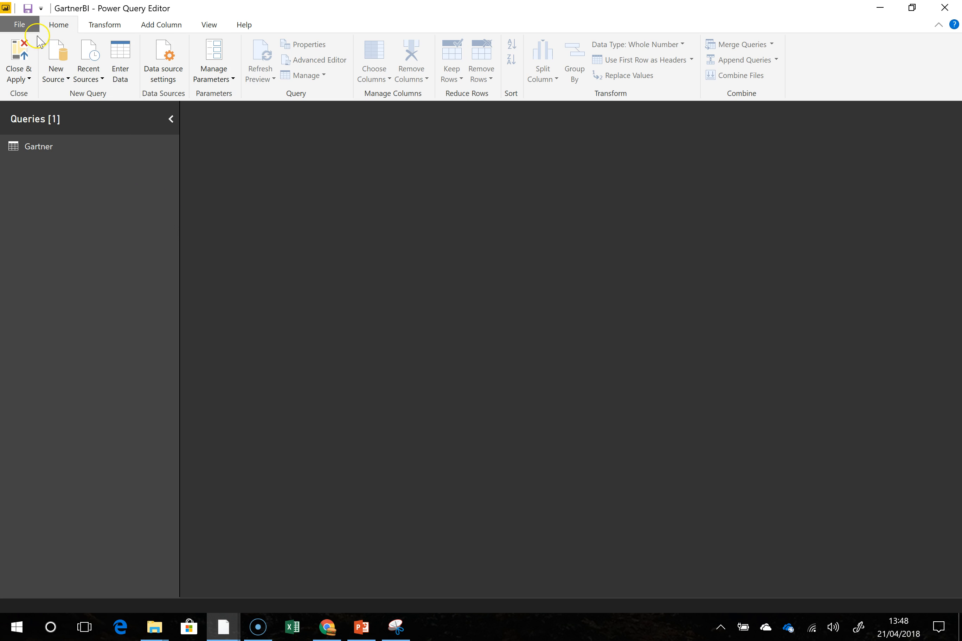
click(29, 69)
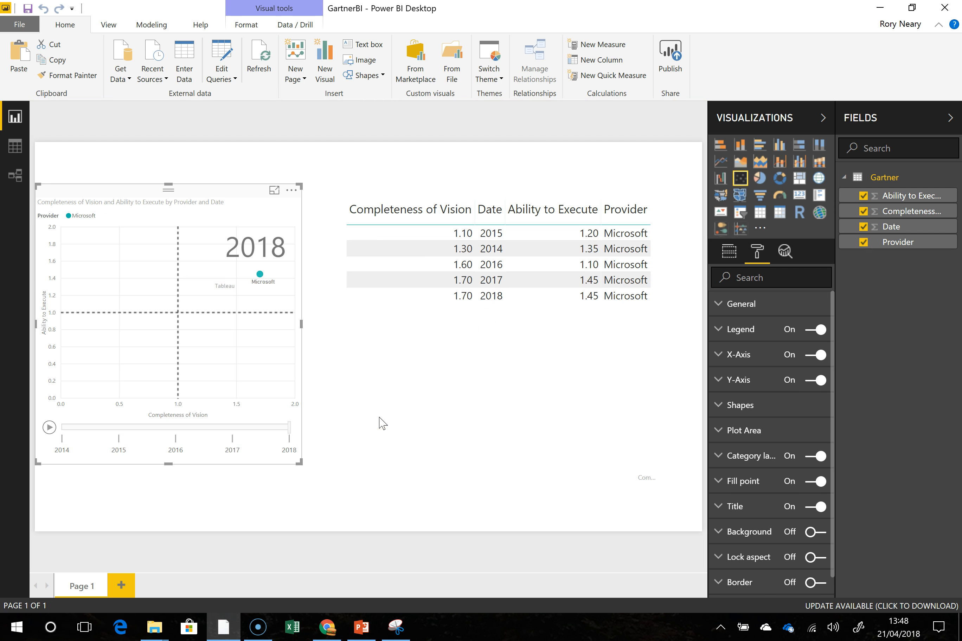
Play the scatter chart's Date animation and step through its years from 2014 to 2018 to check the Microsoft point.
click(50, 429)
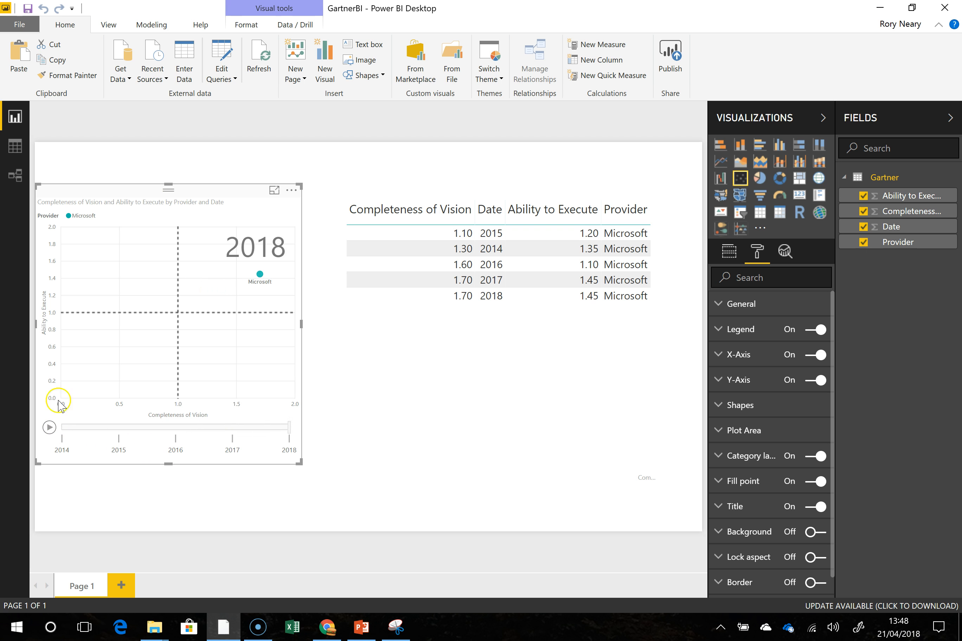
click(50, 428)
drag(280, 427, 66, 436)
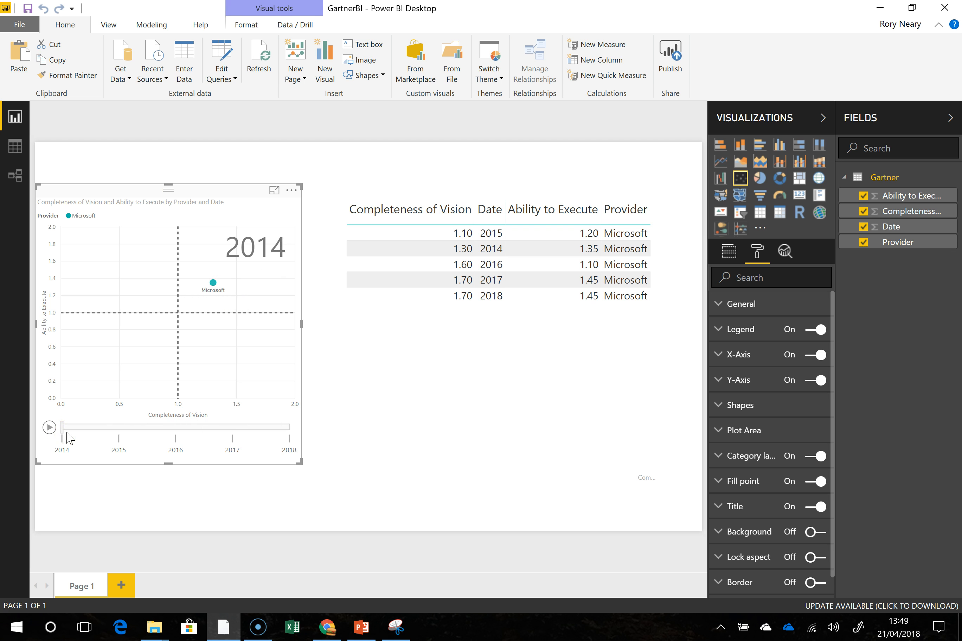
click(109, 440)
click(59, 438)
click(109, 440)
click(170, 440)
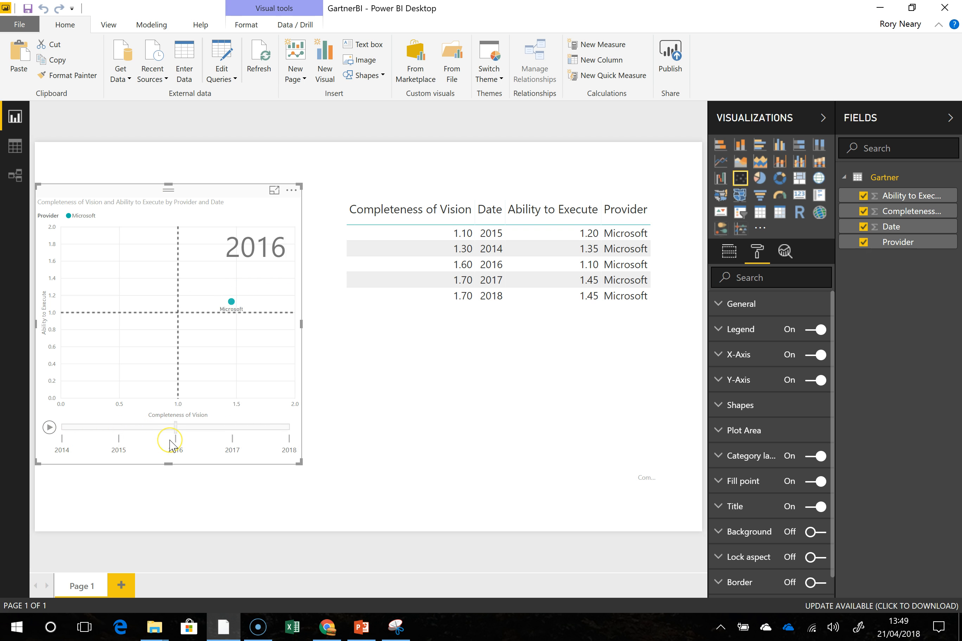
click(230, 440)
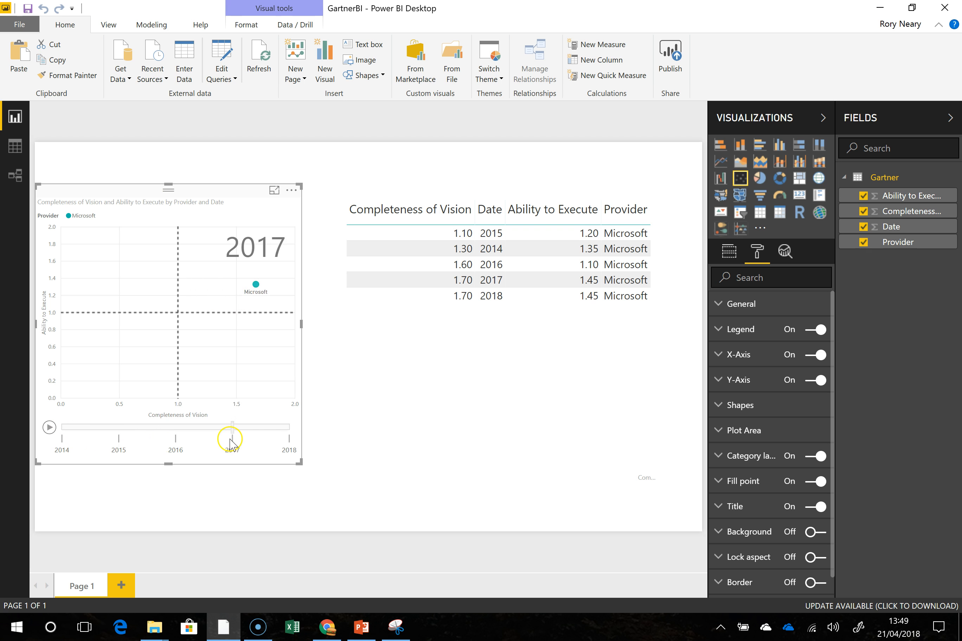
click(281, 442)
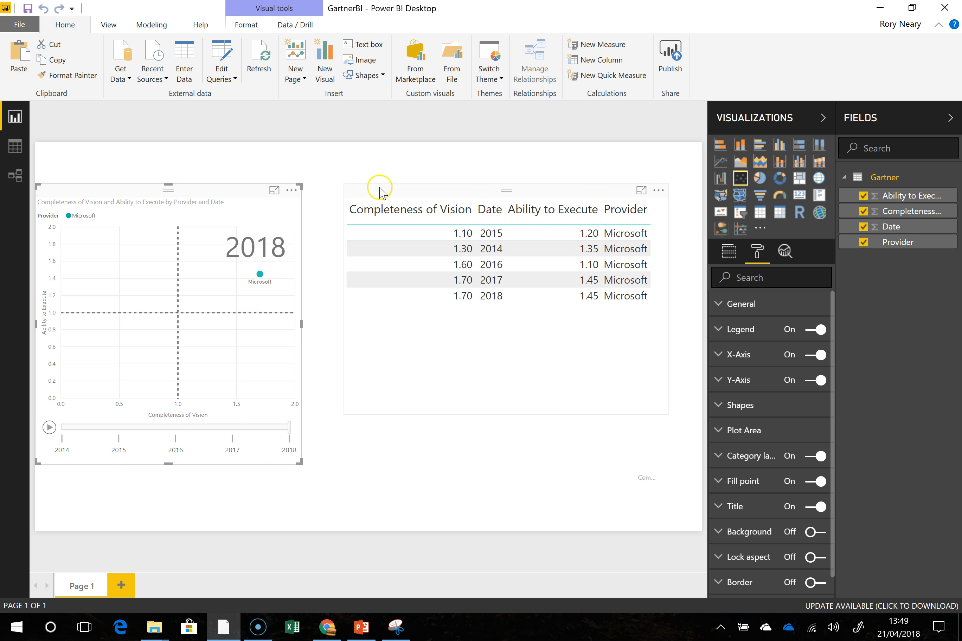
Enlarge the scatter chart by widening it up to the table and extending it down near the page's lower edge.
click(392, 194)
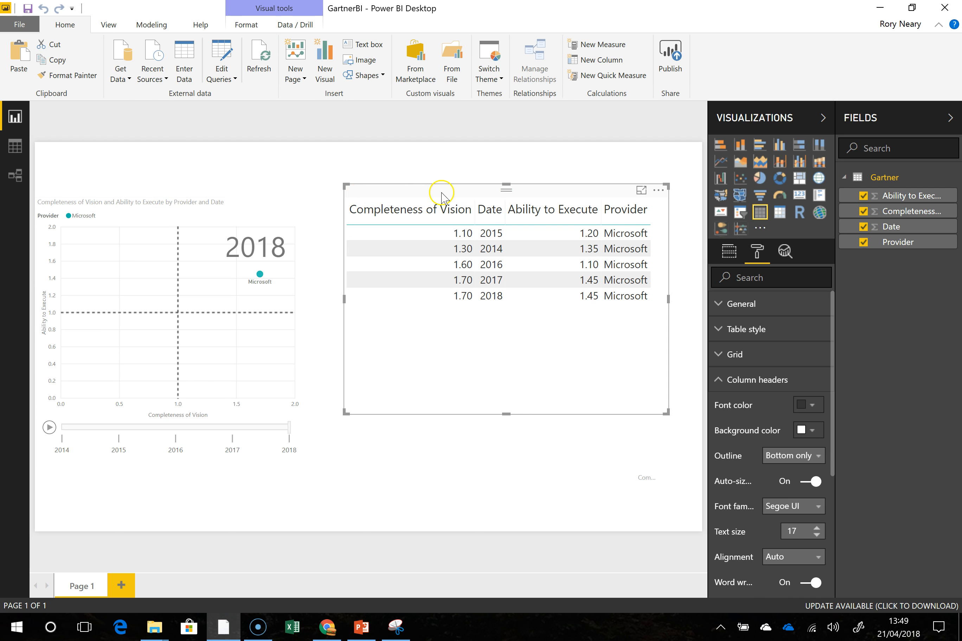
mouse_move(344, 299)
mouse_down()
mouse_move(374, 299)
mouse_move(341, 297)
mouse_up()
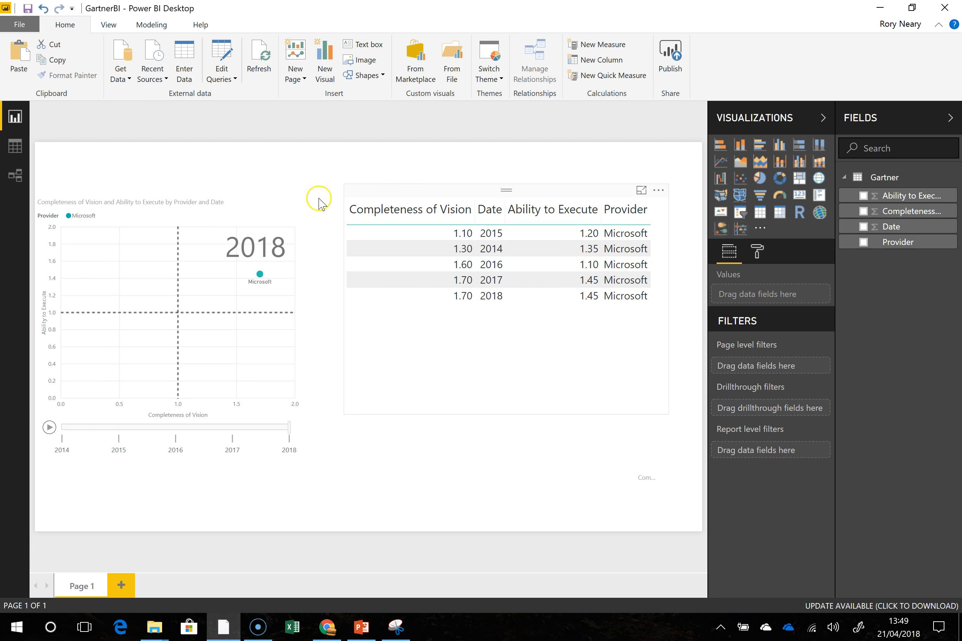
click(301, 327)
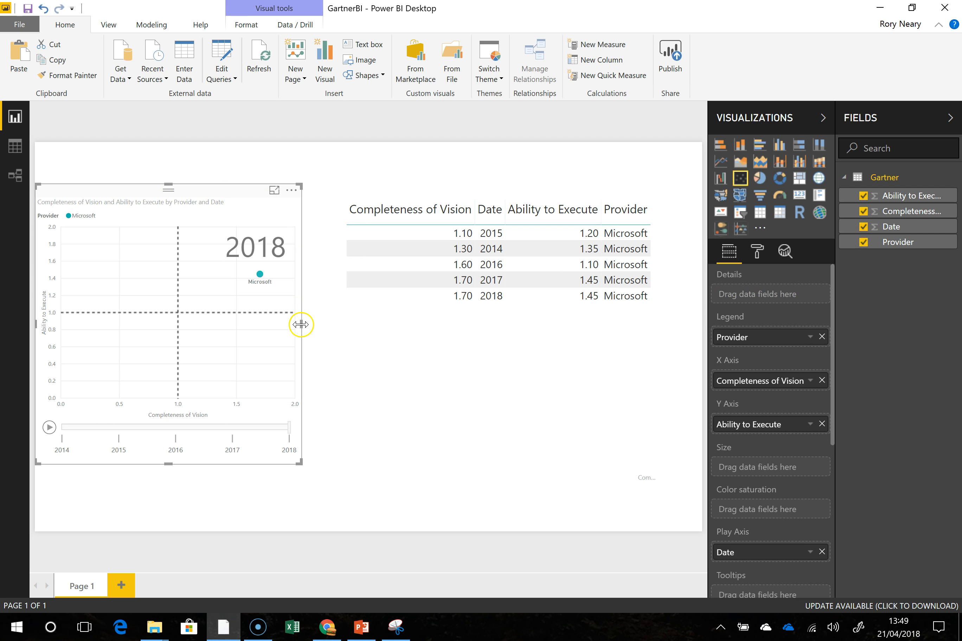
drag(308, 325, 342, 326)
drag(338, 464, 337, 516)
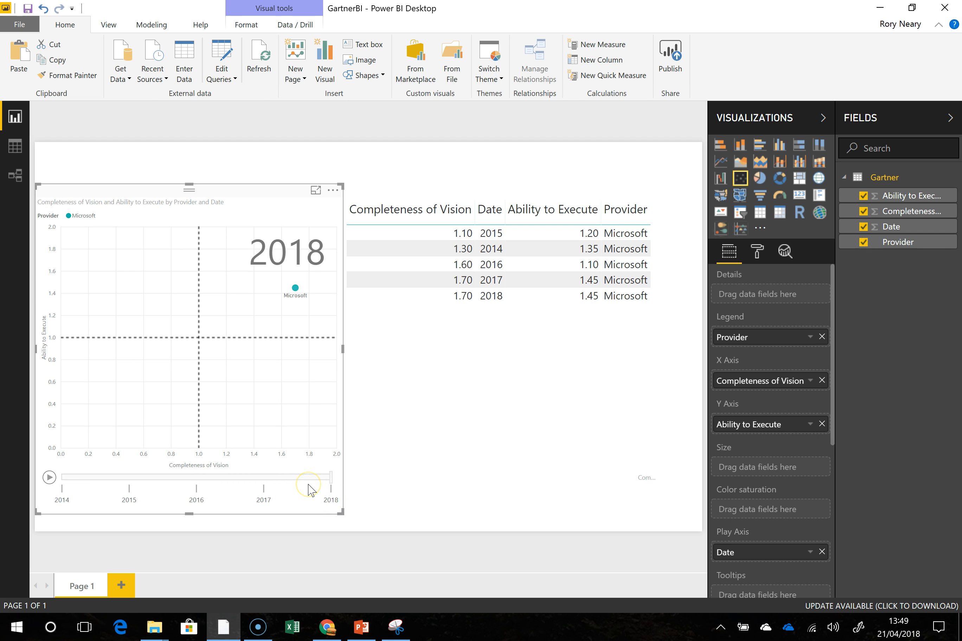
click(281, 161)
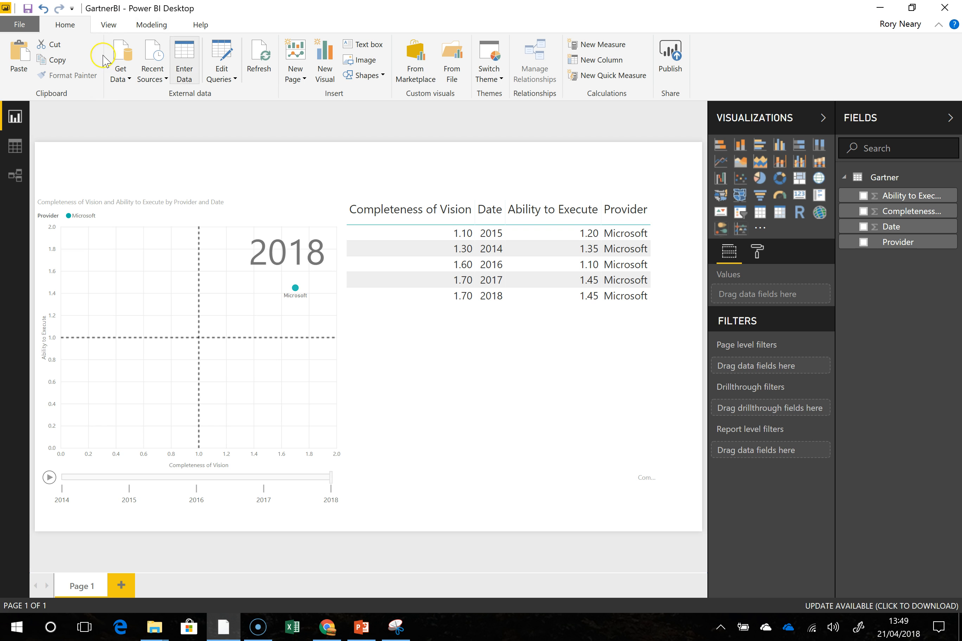
Insert a text box and shape it into a narrow banner spanning the full page width above the visuals.
click(369, 43)
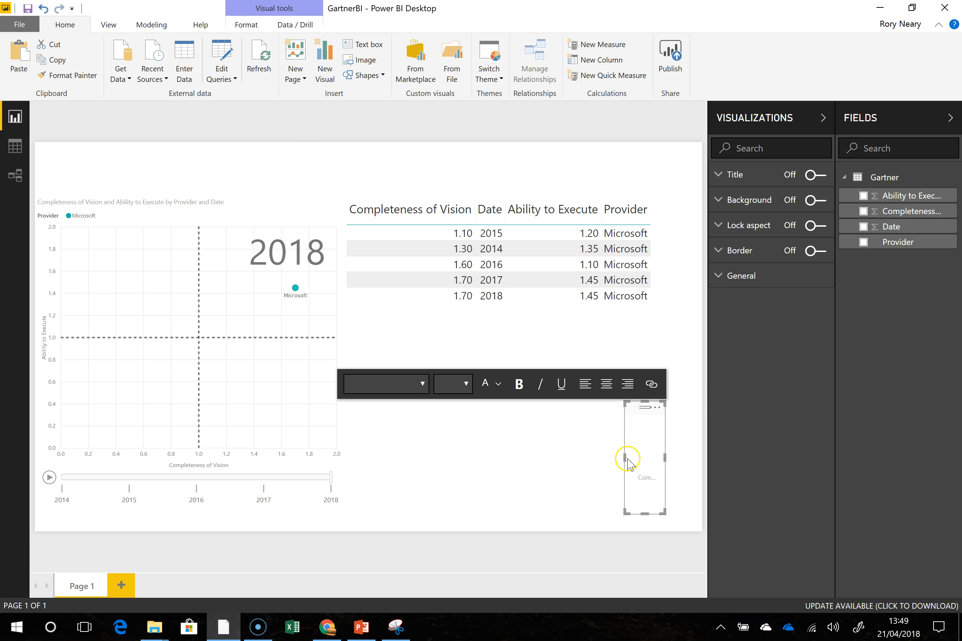
drag(624, 458, 502, 447)
drag(555, 418, 288, 129)
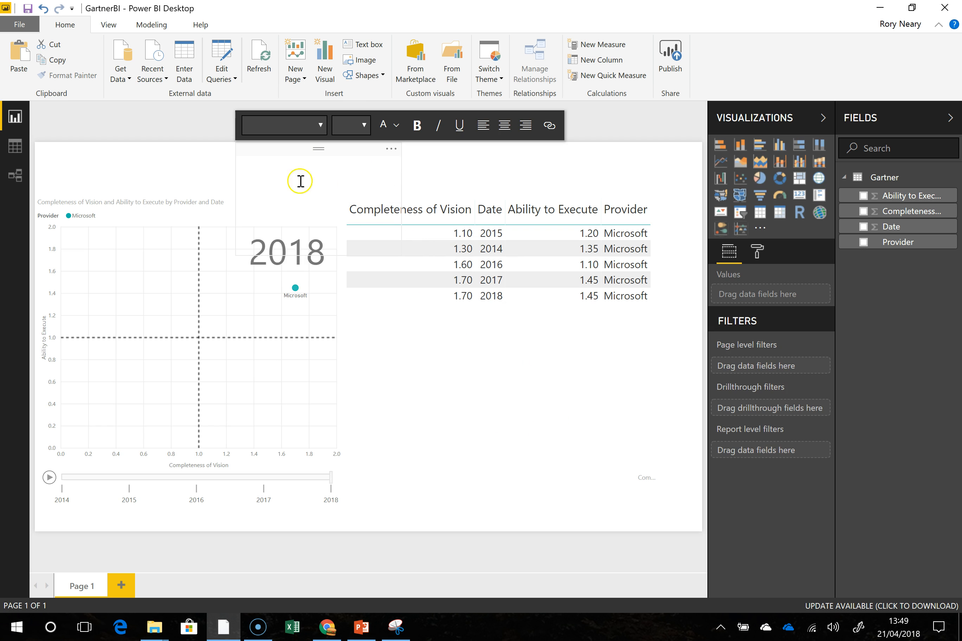
click(323, 180)
drag(322, 254, 316, 182)
drag(401, 161, 703, 168)
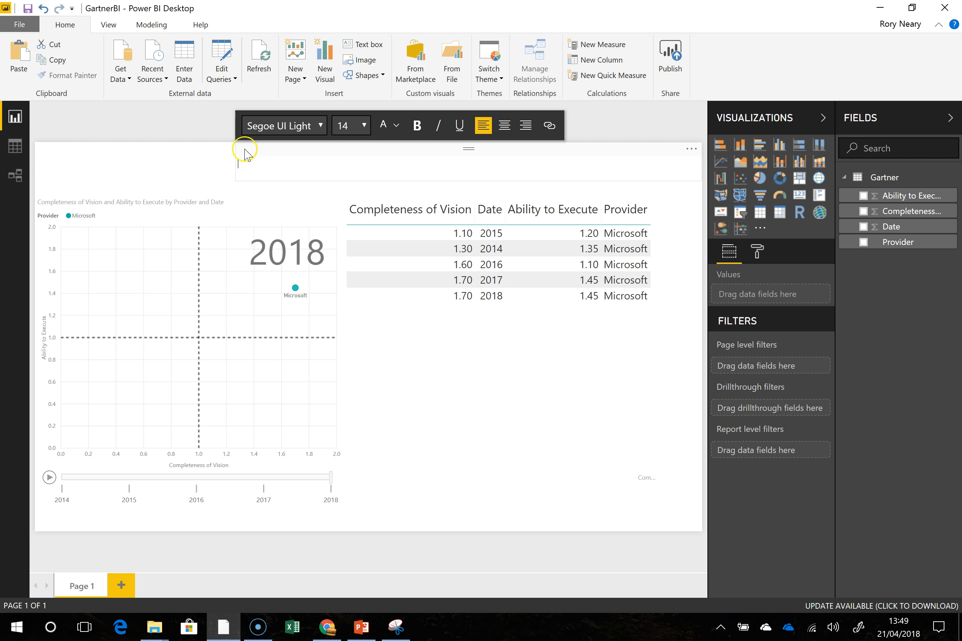
drag(236, 159, 49, 162)
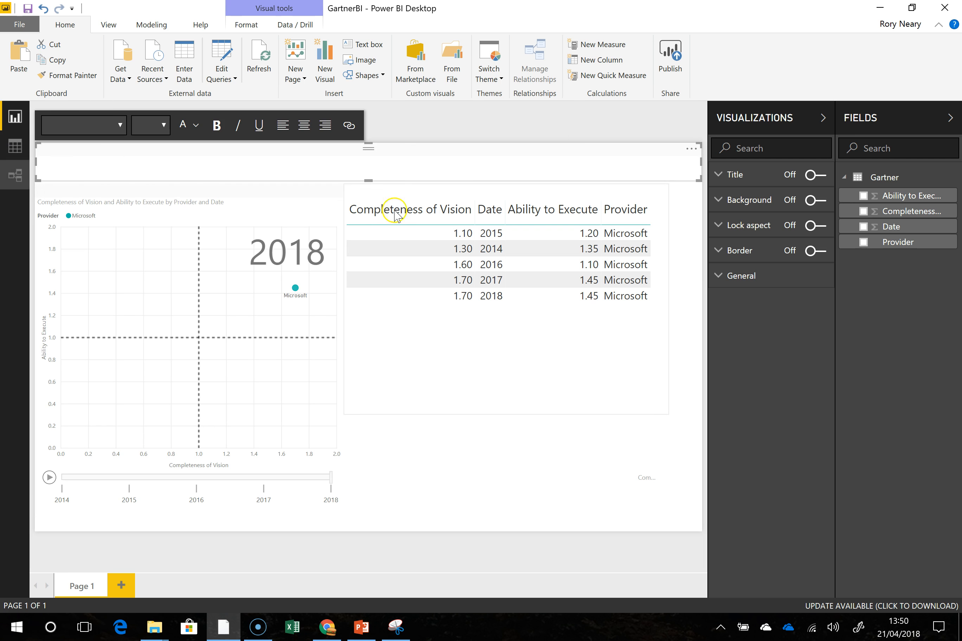
Turn on the banner text box's background and set its color to black.
click(809, 201)
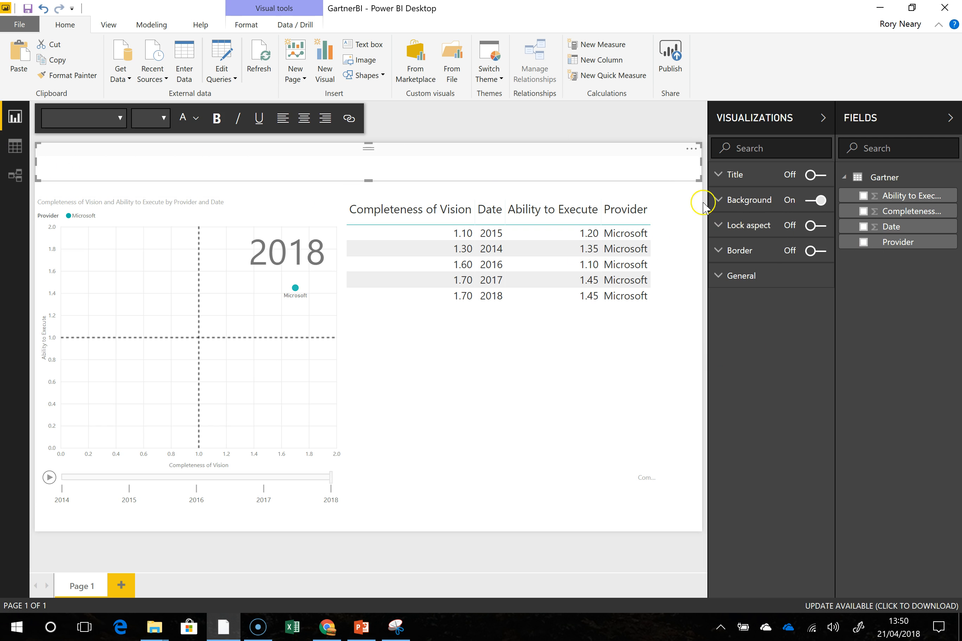
click(718, 200)
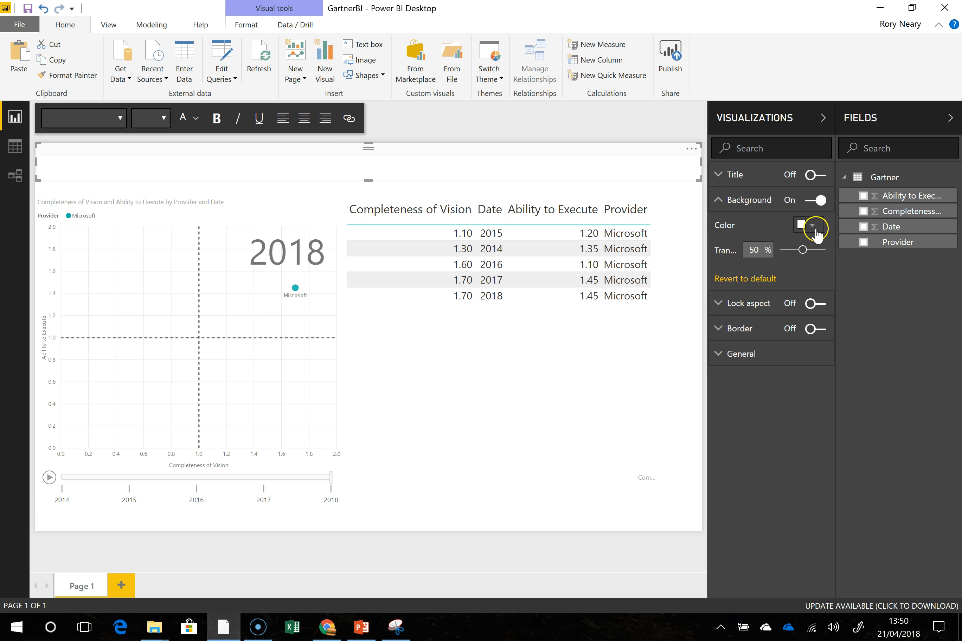
click(811, 220)
click(728, 254)
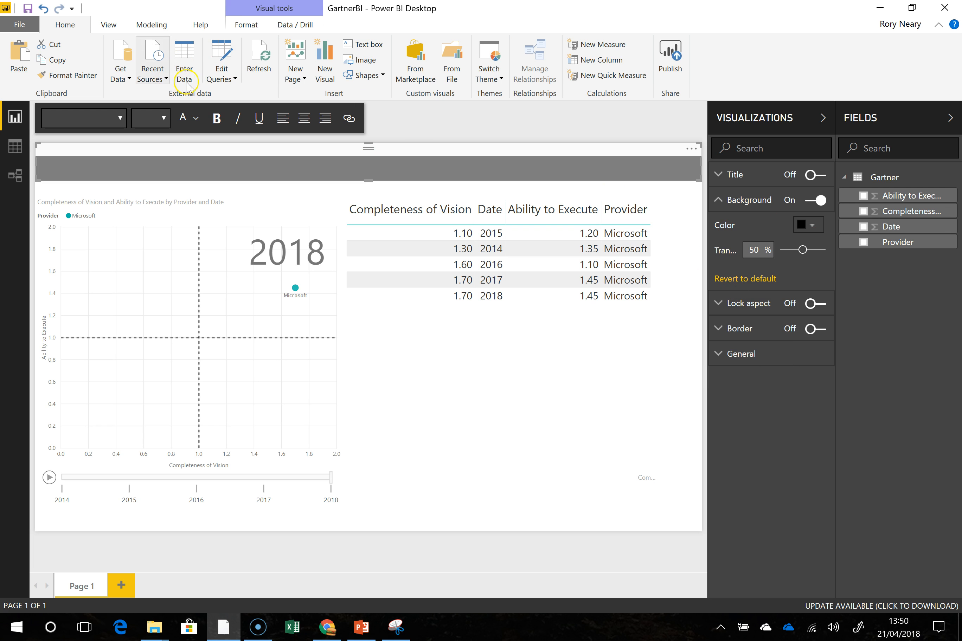
Set the banner background's transparency to 0% and the banner text box's font color to white.
drag(802, 250, 738, 248)
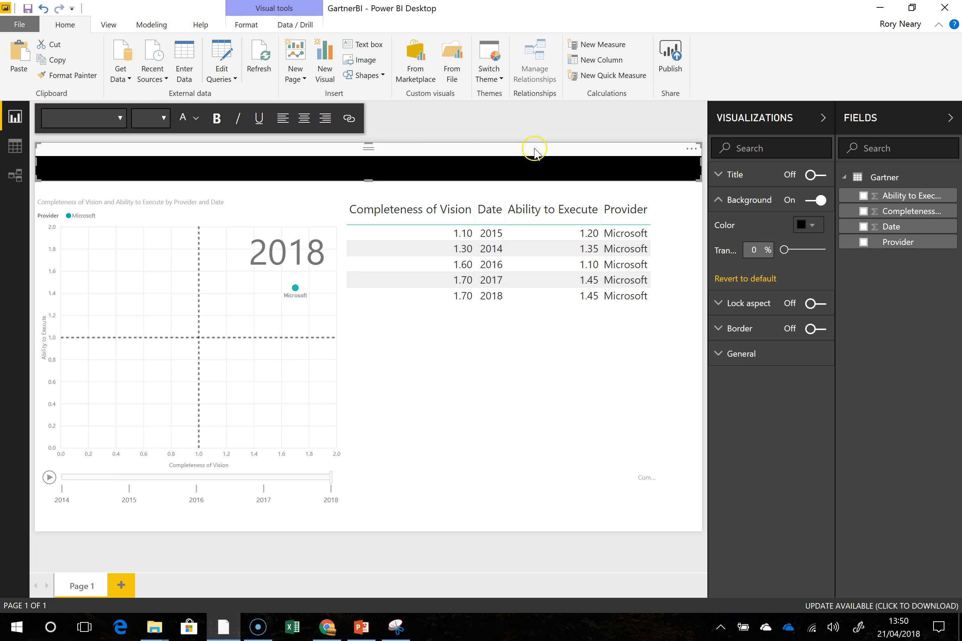
click(196, 118)
click(199, 153)
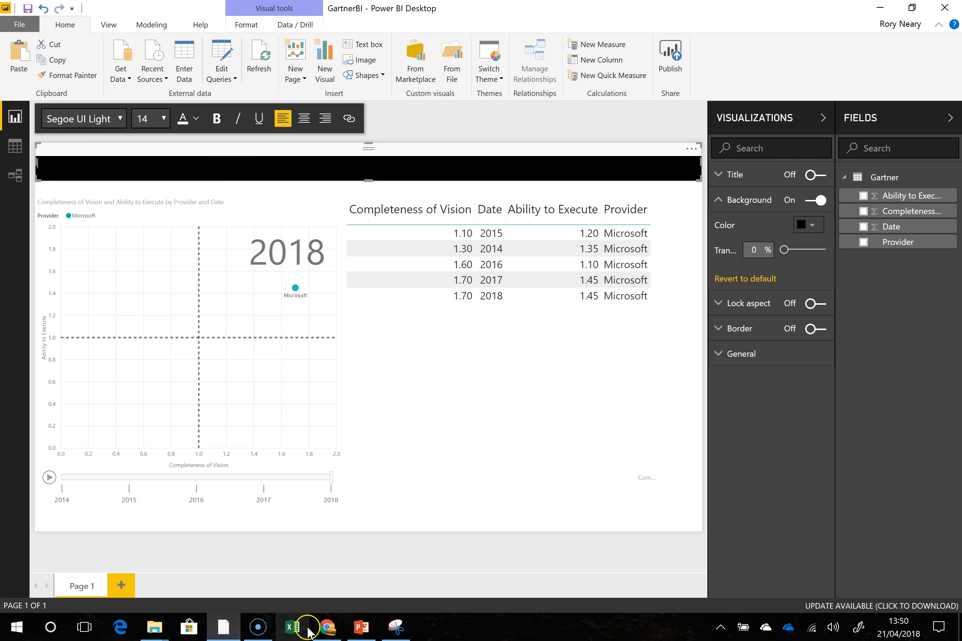
Copy the slide title "Project : Gartner BI Magic Quadrant" from PowerPoint and paste it into the banner text box in Power BI Desktop.
click(361, 627)
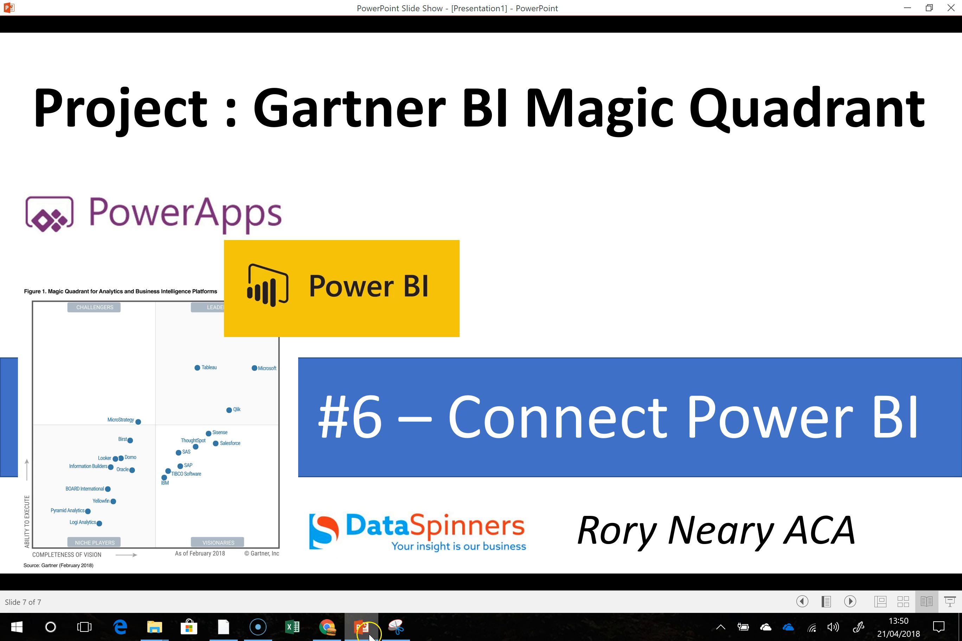
click(300, 124)
click(300, 134)
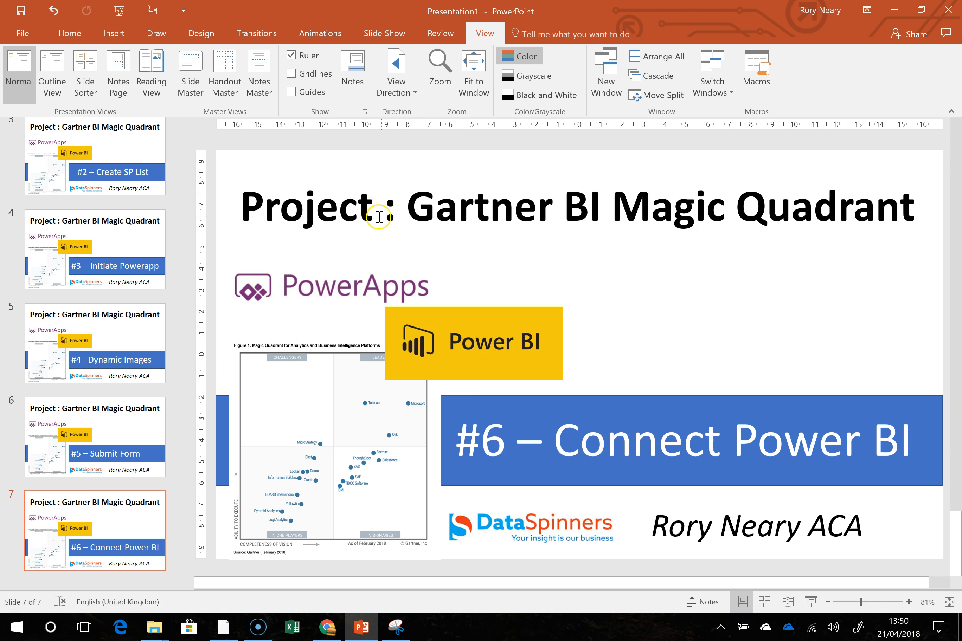
click(245, 207)
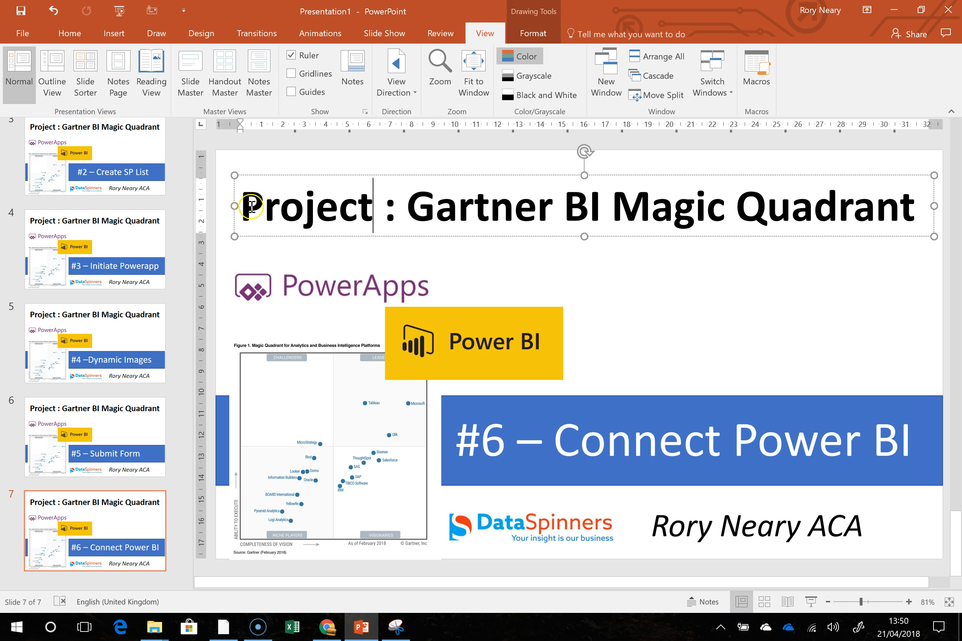
triple_click(327, 212)
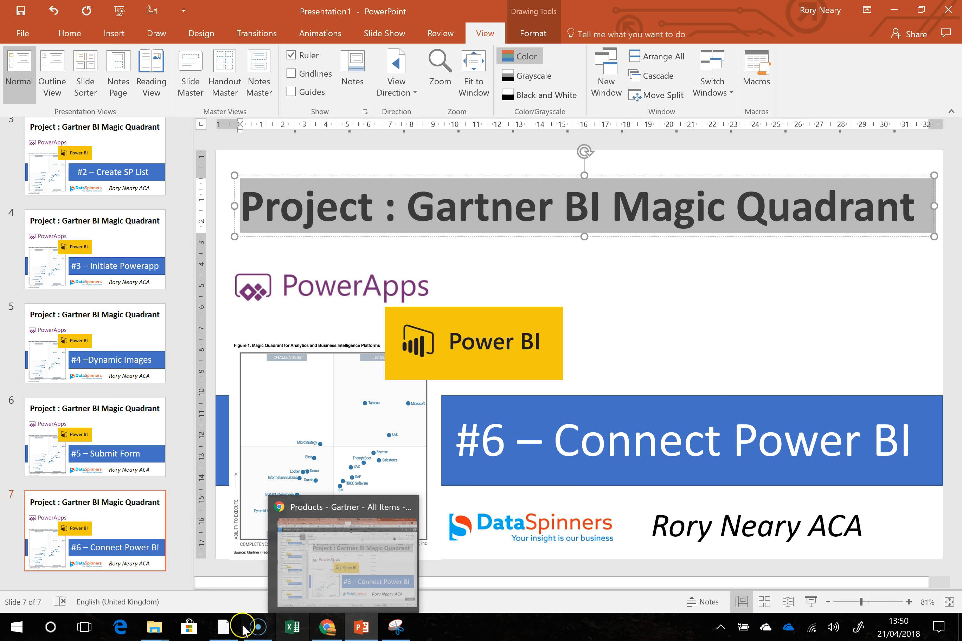
click(225, 632)
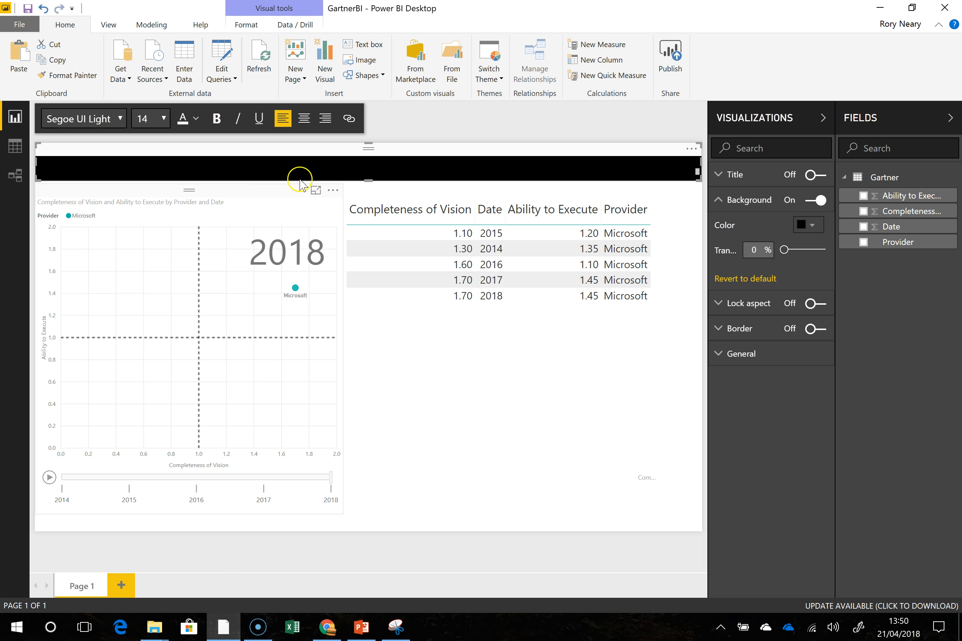
click(321, 165)
Set the font size of the word "BI" in the banner title to 11.
double_click(347, 168)
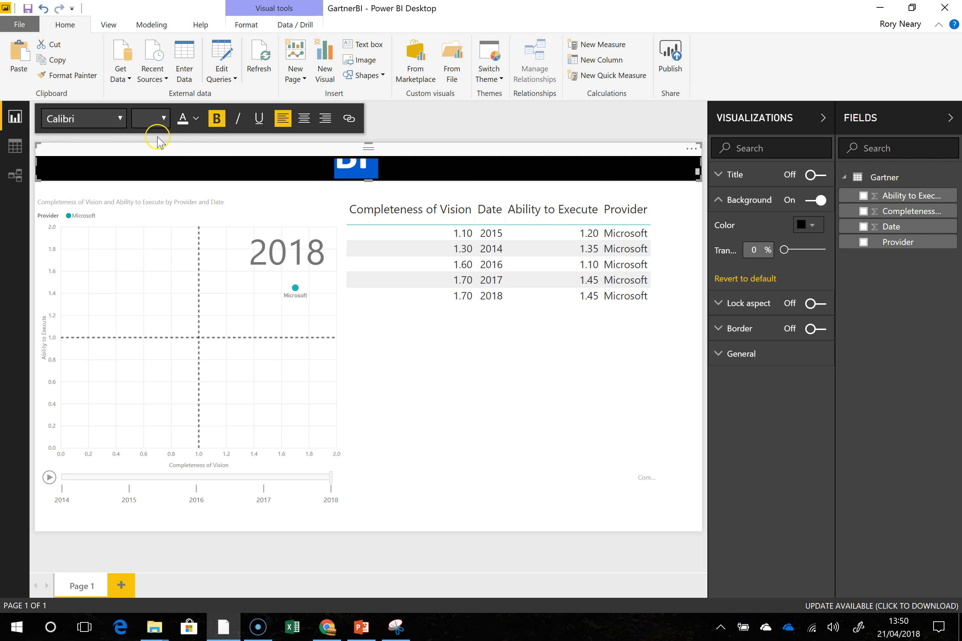
click(158, 119)
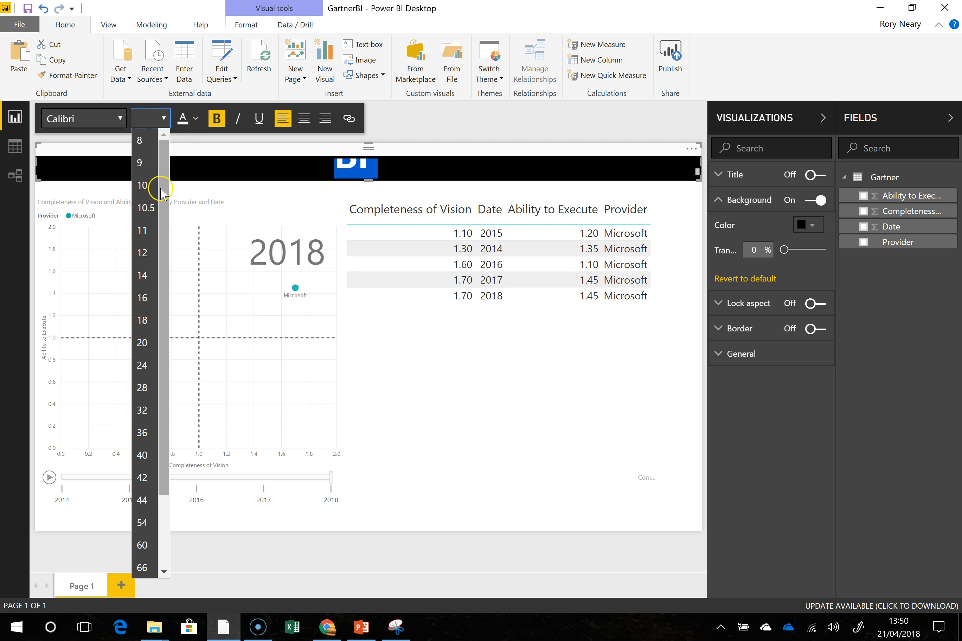
click(142, 231)
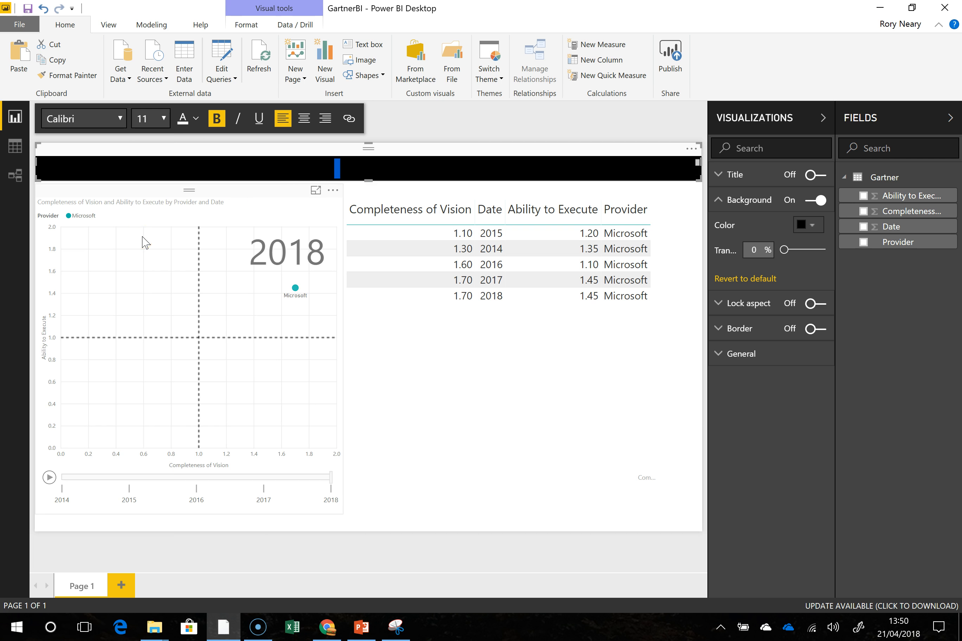
Center the whole banner title and set its font size to 32, trying 12 and 18 first.
triple_click(406, 170)
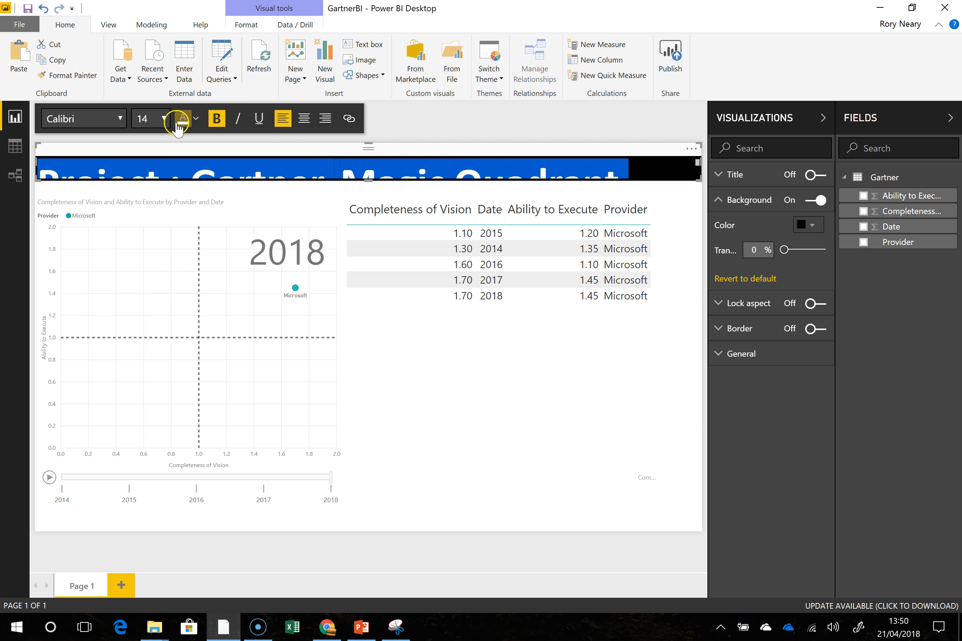
click(157, 119)
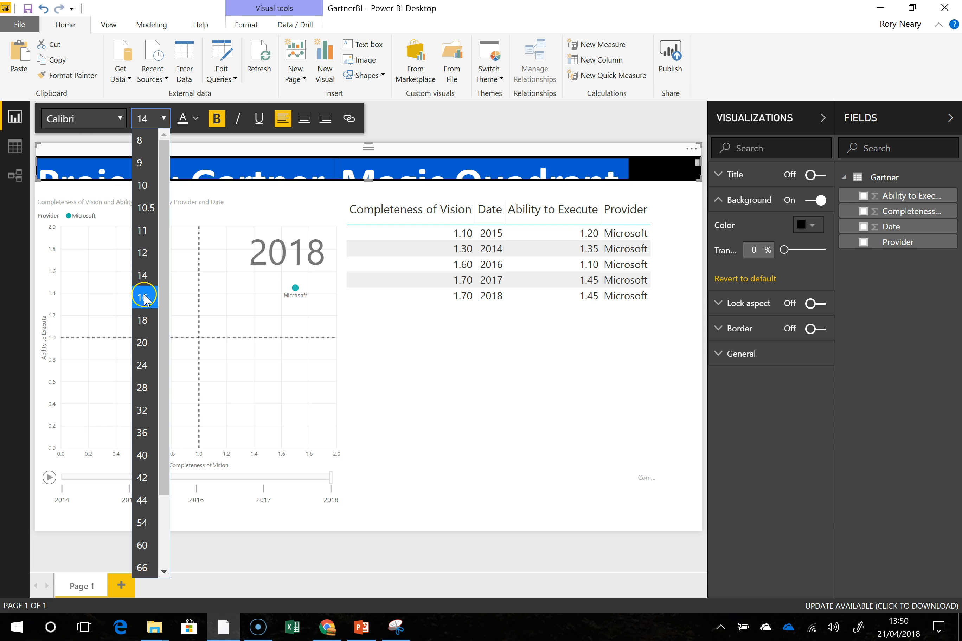
click(142, 253)
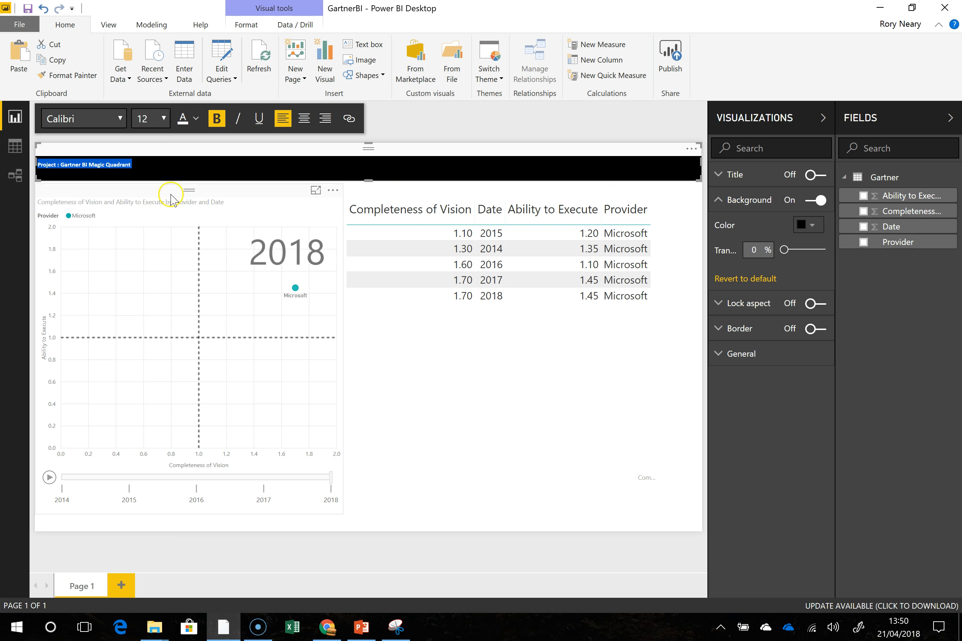
click(162, 119)
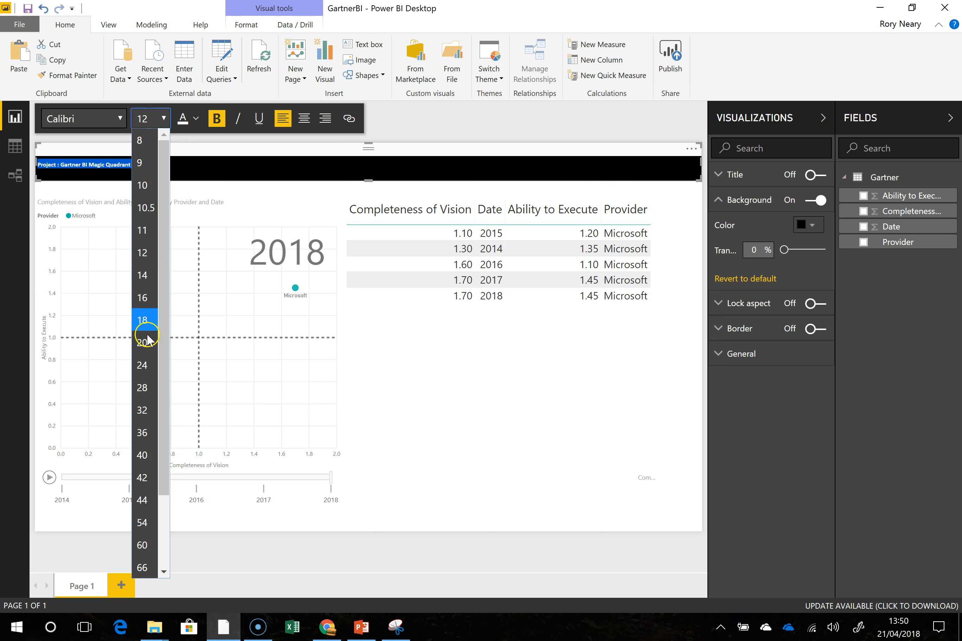
click(145, 321)
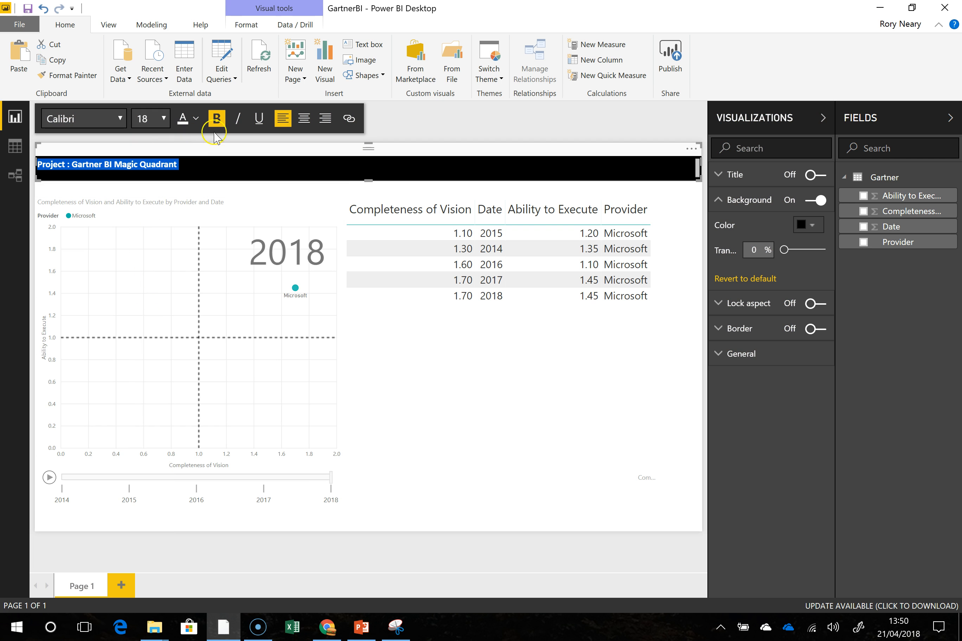
click(303, 119)
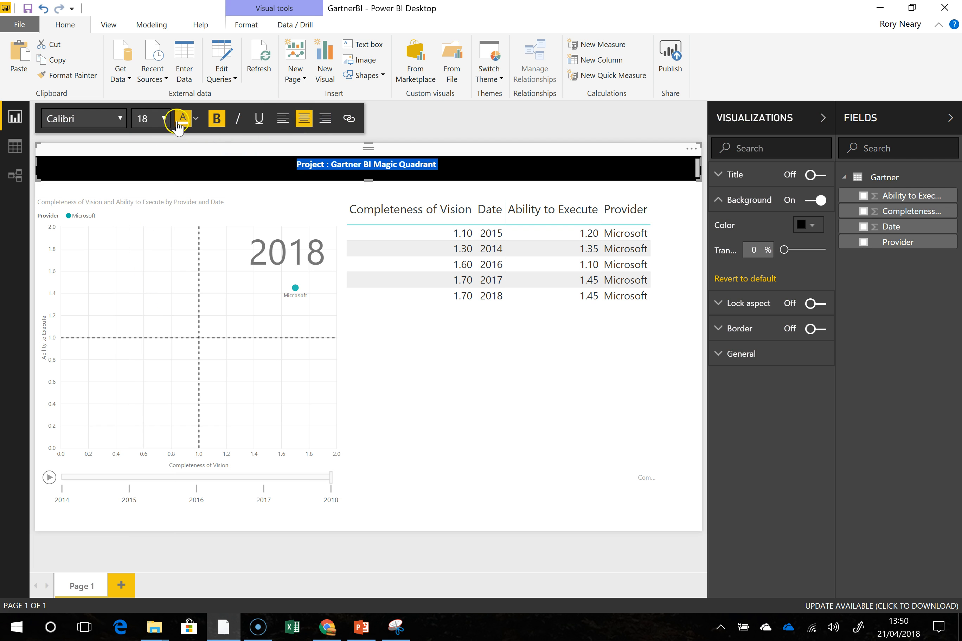
click(161, 120)
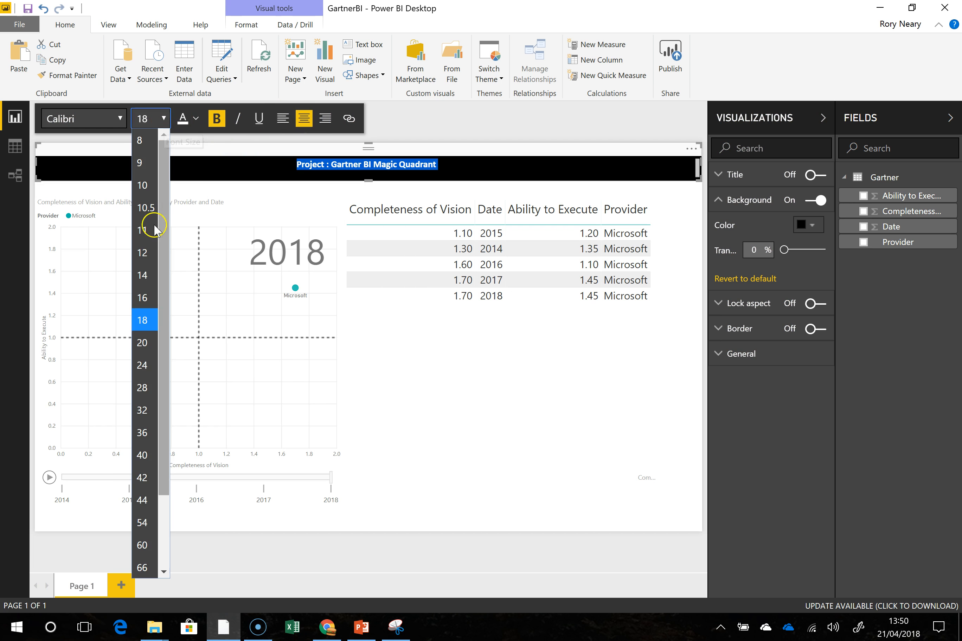
click(142, 409)
click(495, 348)
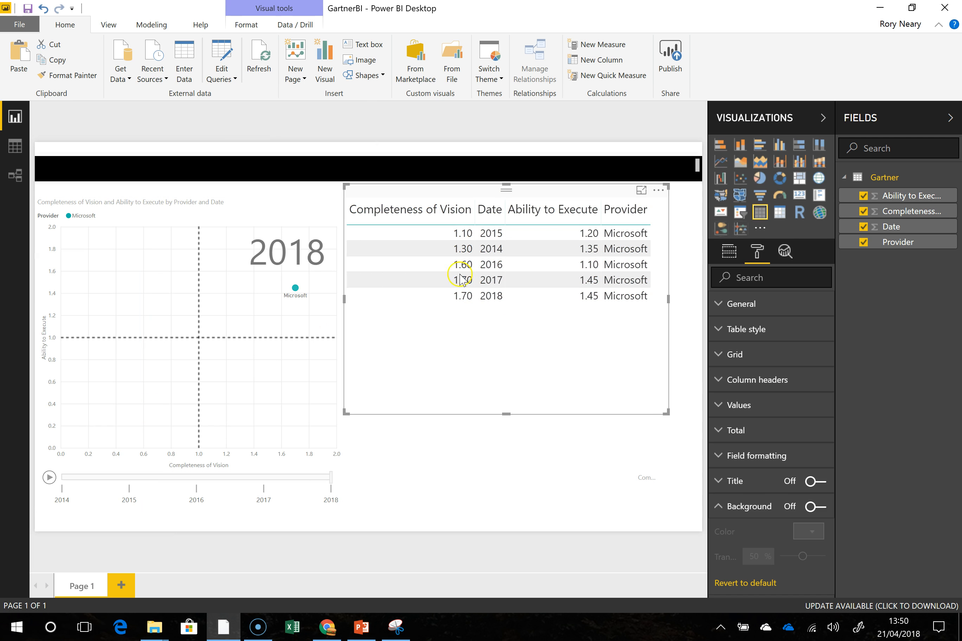
Set the font color of the banner title "Project : Gartner BI Magic Quadrant" to white.
click(369, 166)
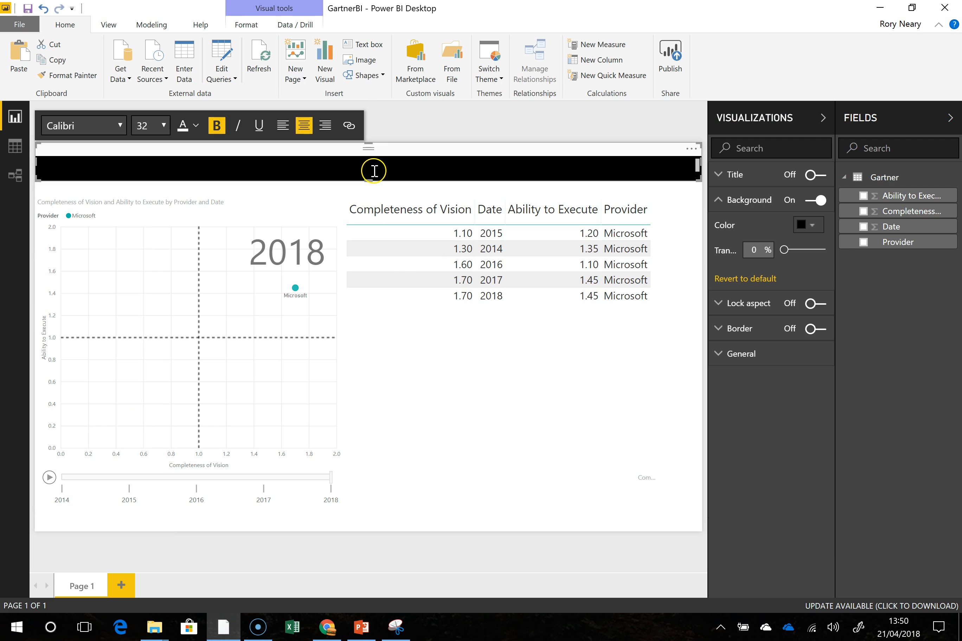
triple_click(376, 174)
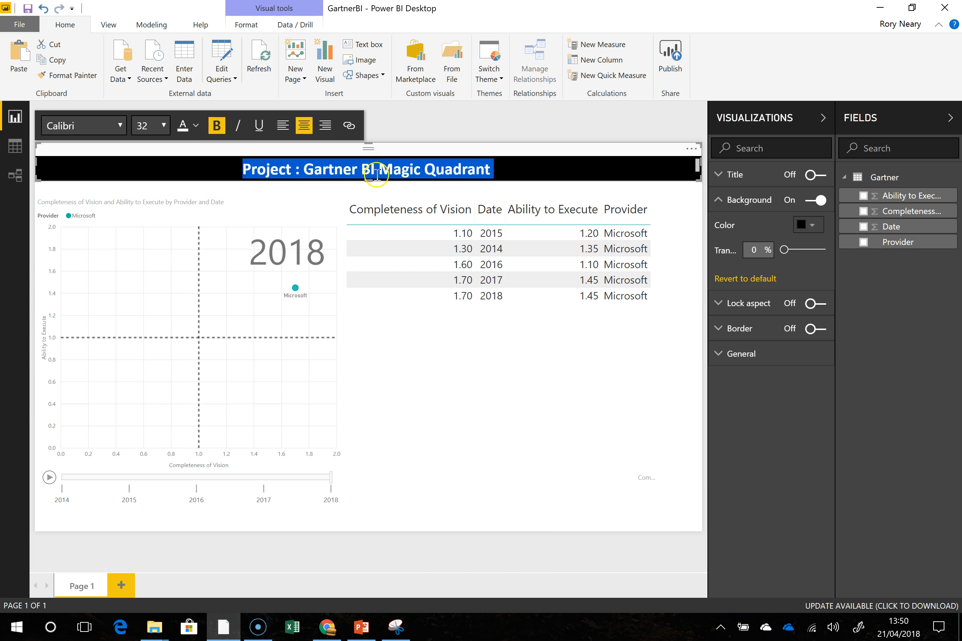
click(195, 125)
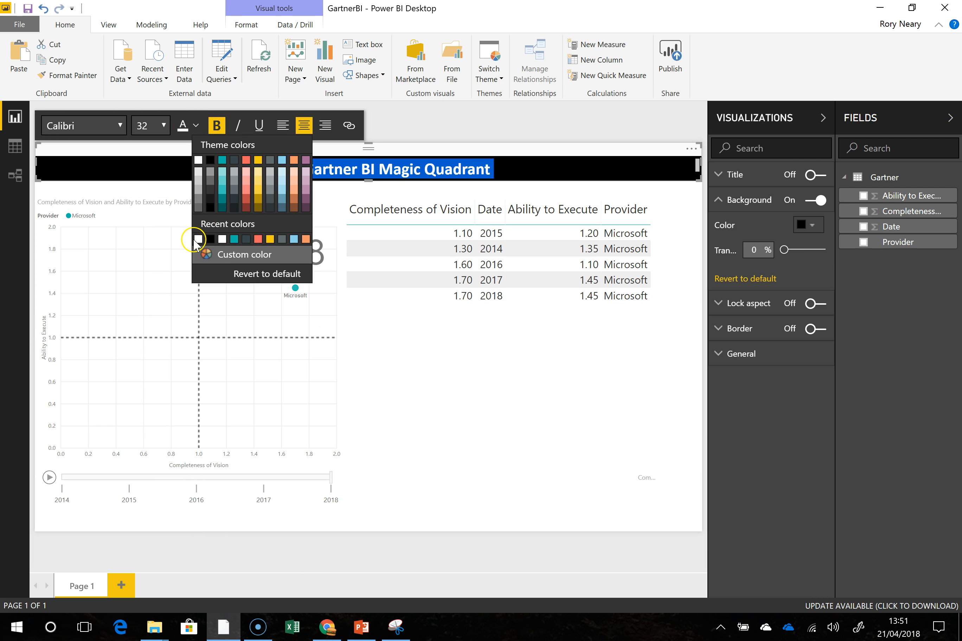
click(198, 239)
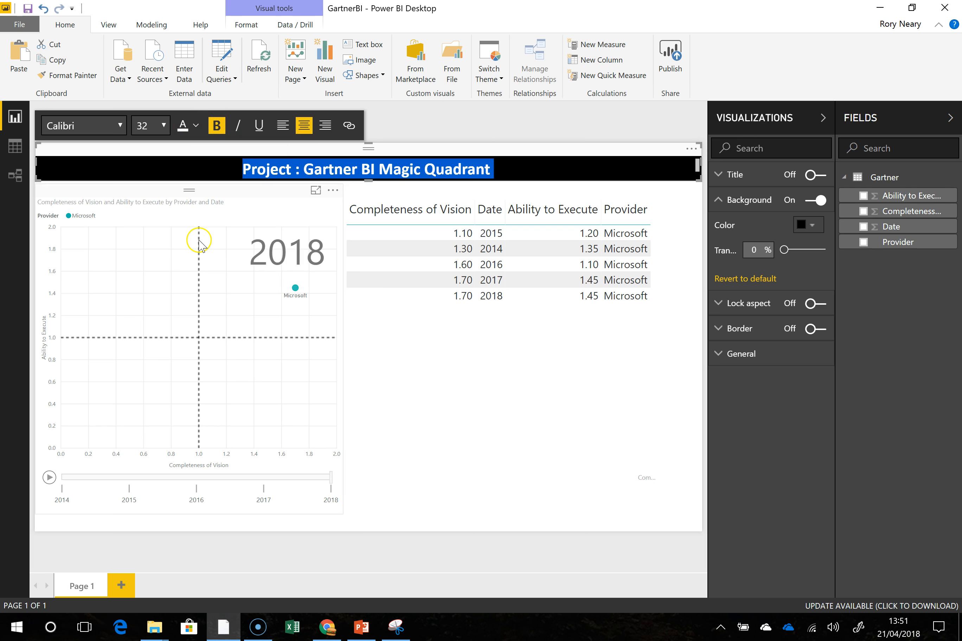
click(520, 166)
click(519, 363)
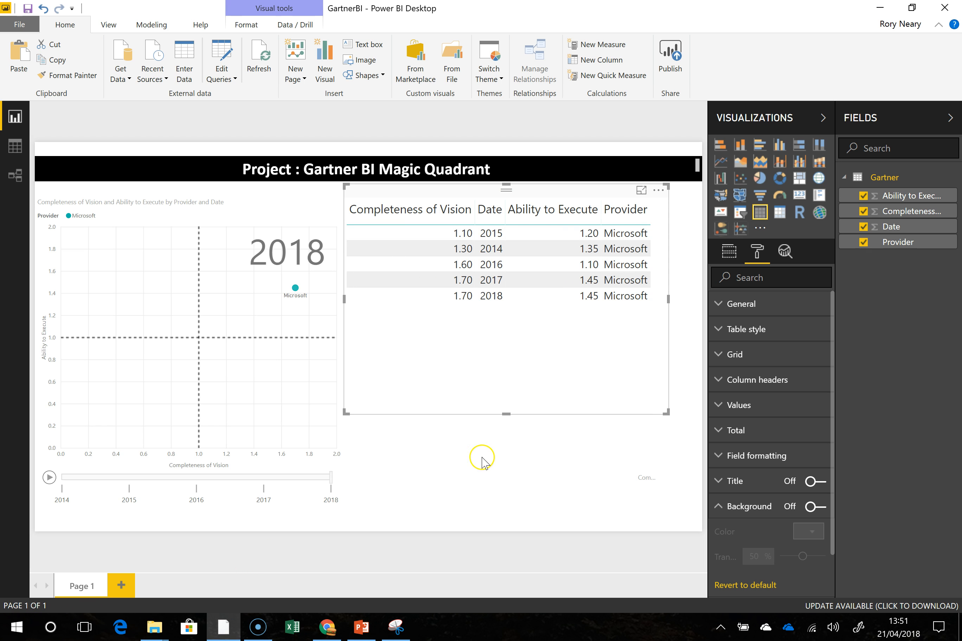
Save the report changes and publish the report to the Products workspace.
click(669, 63)
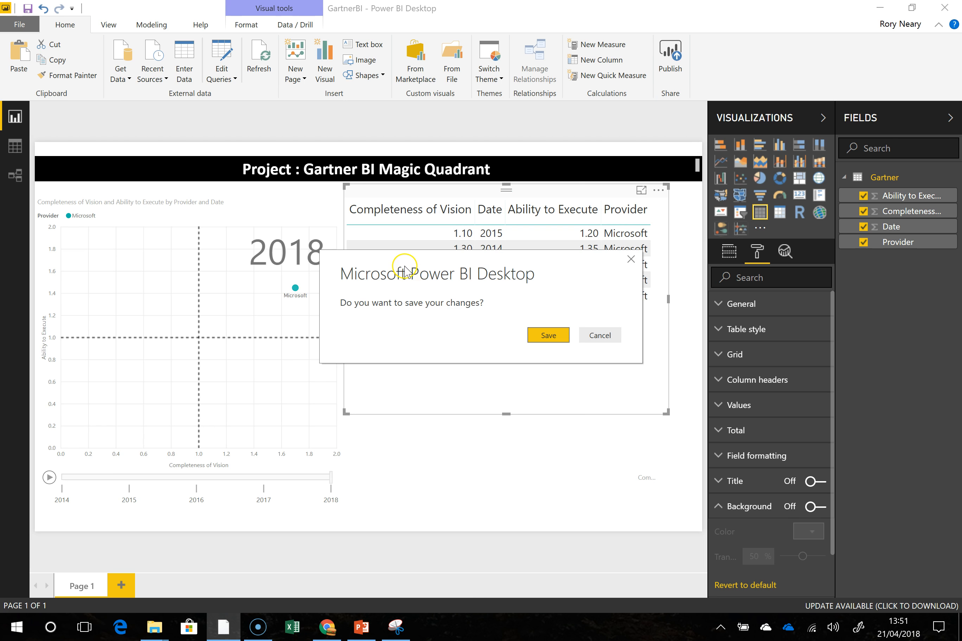
click(553, 343)
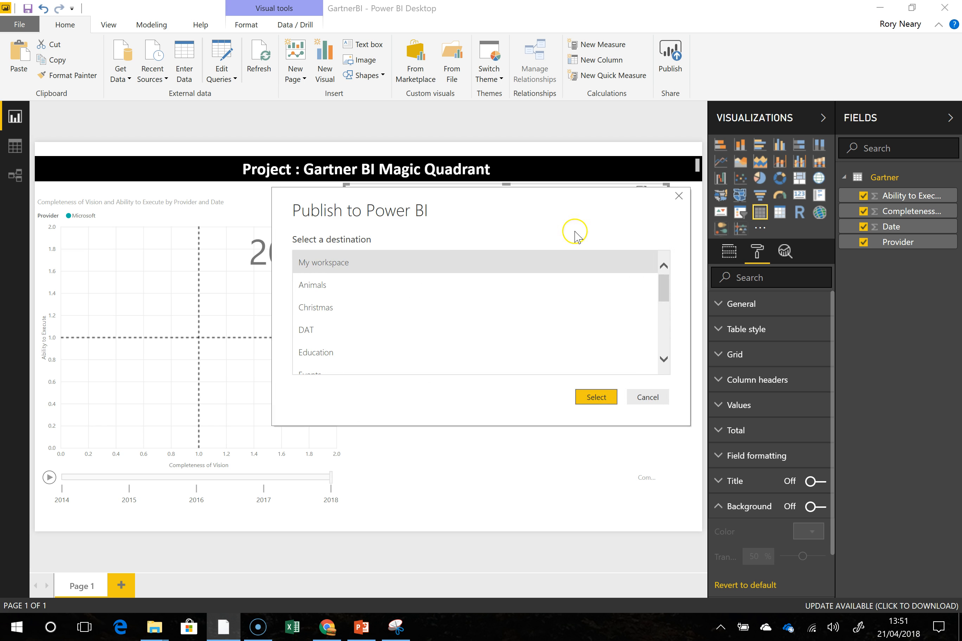
drag(664, 289, 666, 341)
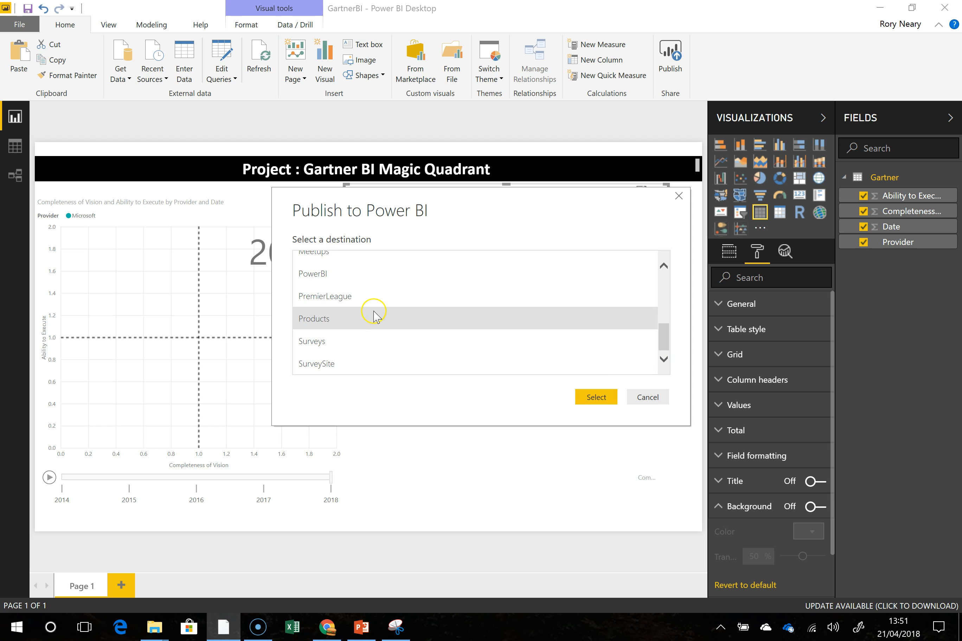
click(600, 398)
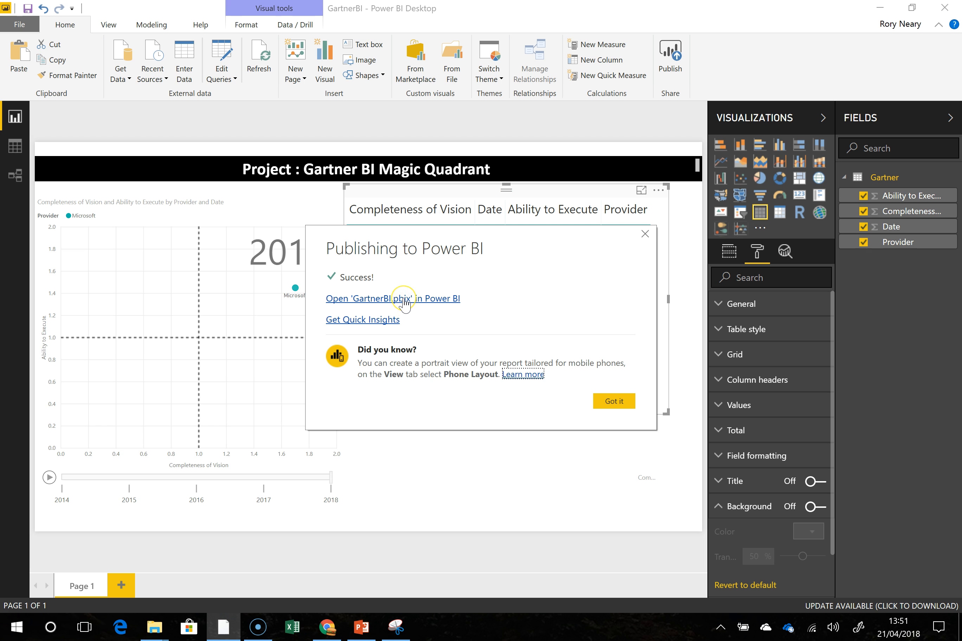
Open the published GartnerBI report in the Power BI service for editing and look through the scatter chart's Legend formatting options.
click(402, 301)
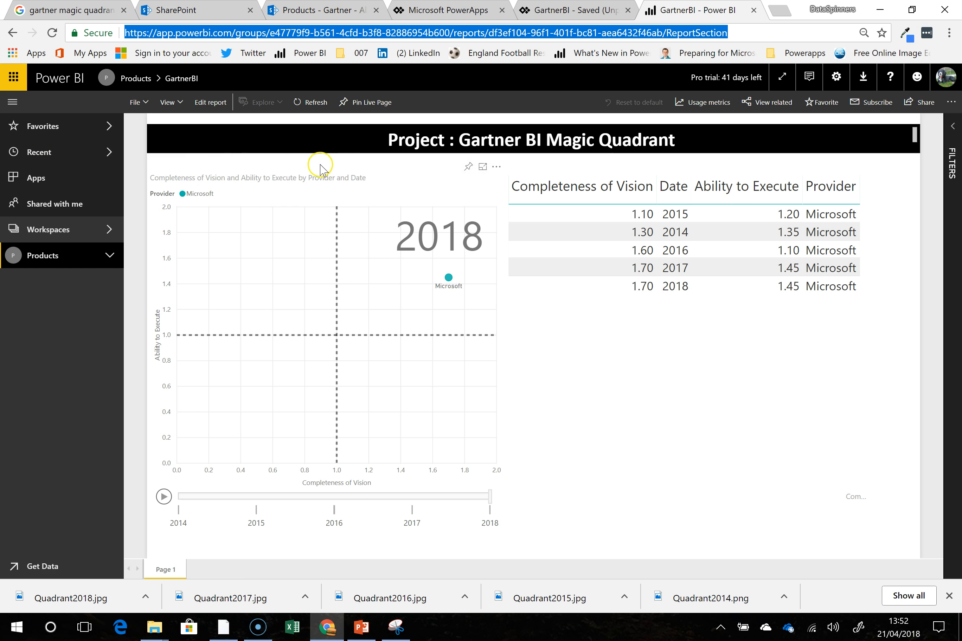
click(162, 346)
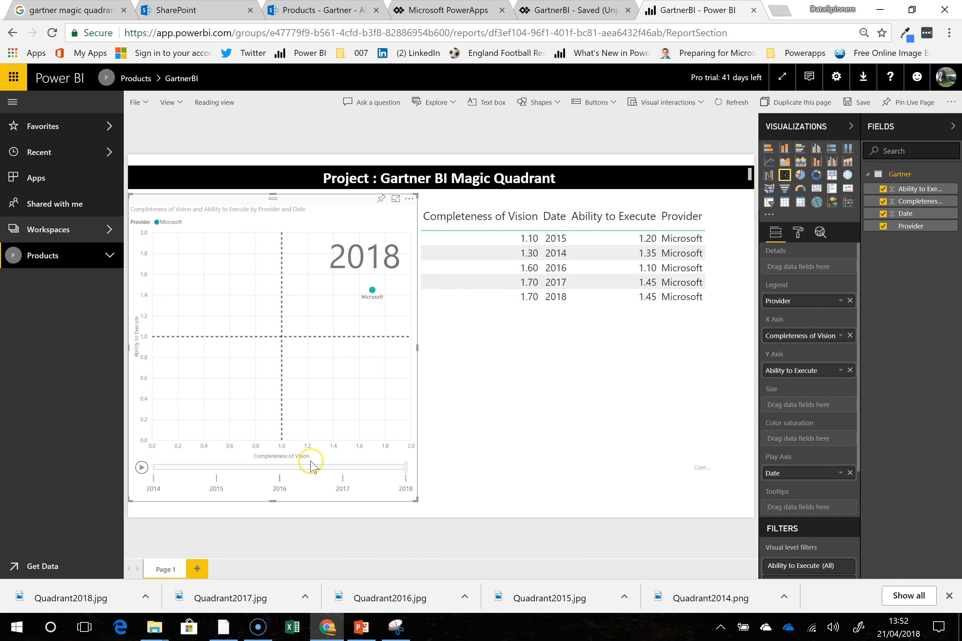
click(798, 232)
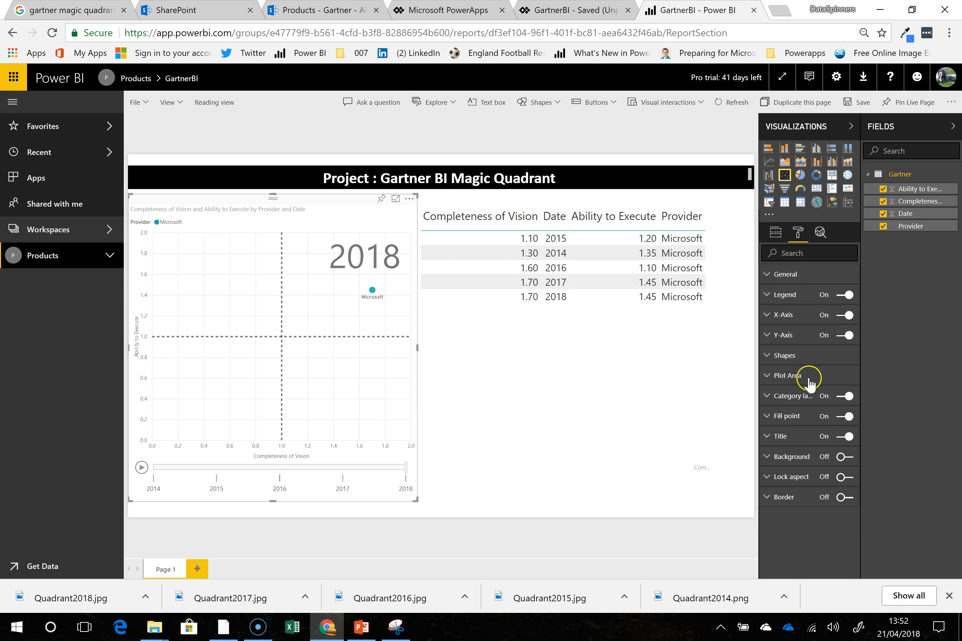
click(767, 295)
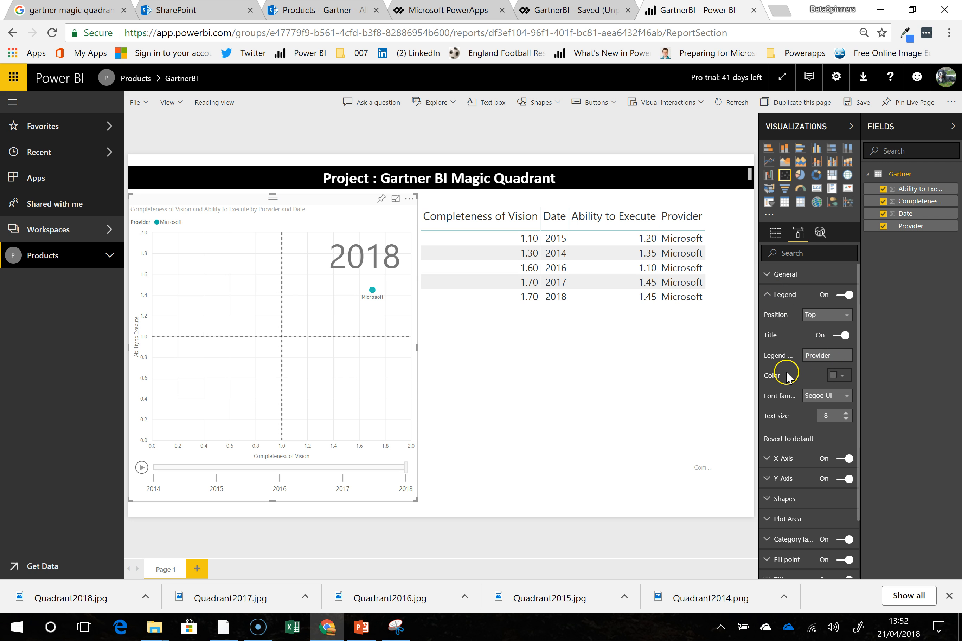
click(767, 295)
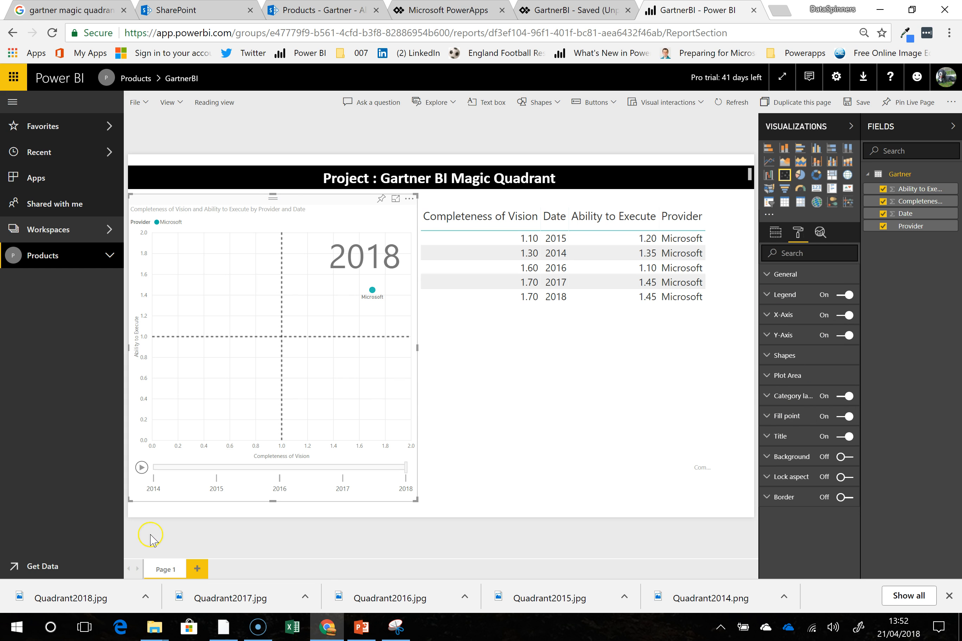
Set the scatter chart's X-axis text size to 21 and its color to black.
click(767, 314)
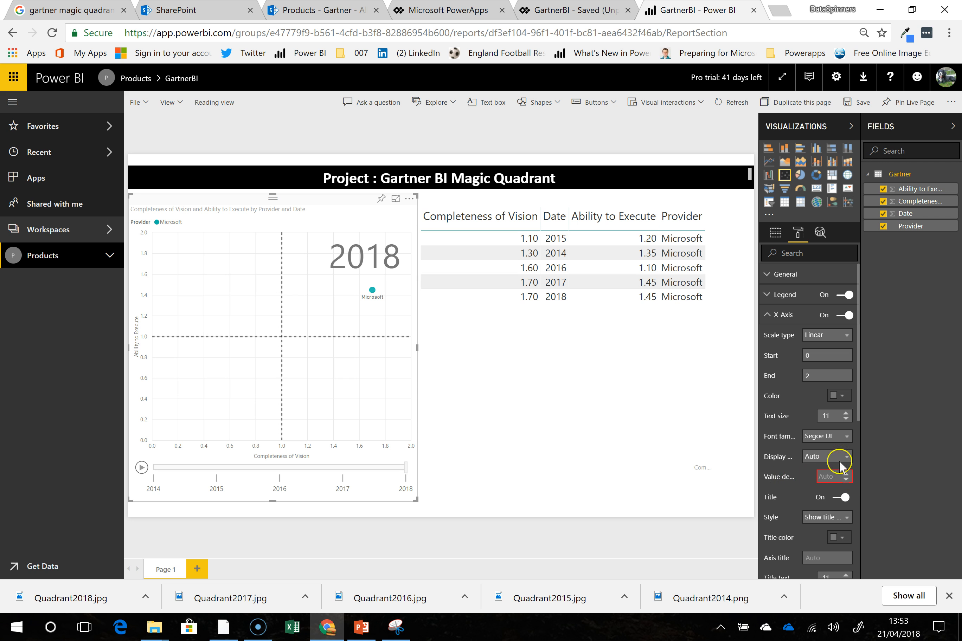
click(846, 414)
click(846, 413)
click(846, 413)
click(846, 413)
click(845, 413)
click(846, 414)
click(846, 414)
click(846, 414)
click(846, 413)
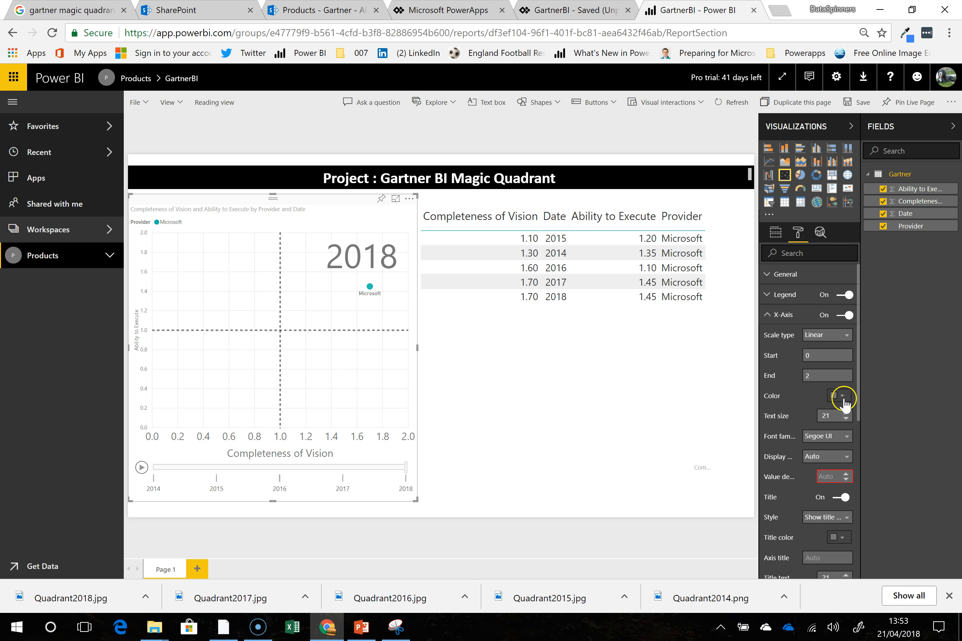
click(843, 397)
click(770, 424)
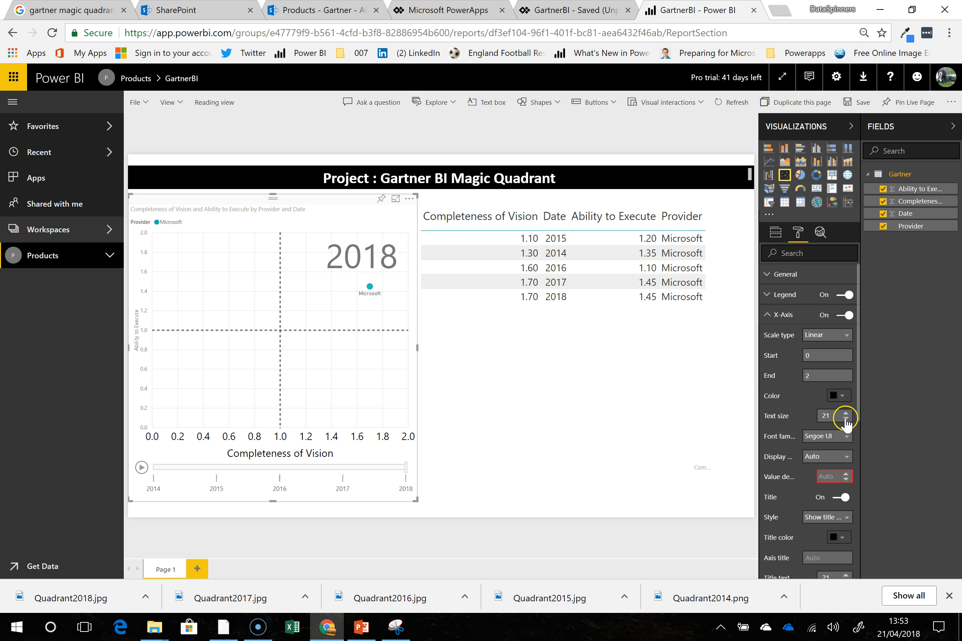
Set the scatter chart's Y-axis text size to 20.
click(768, 316)
click(768, 335)
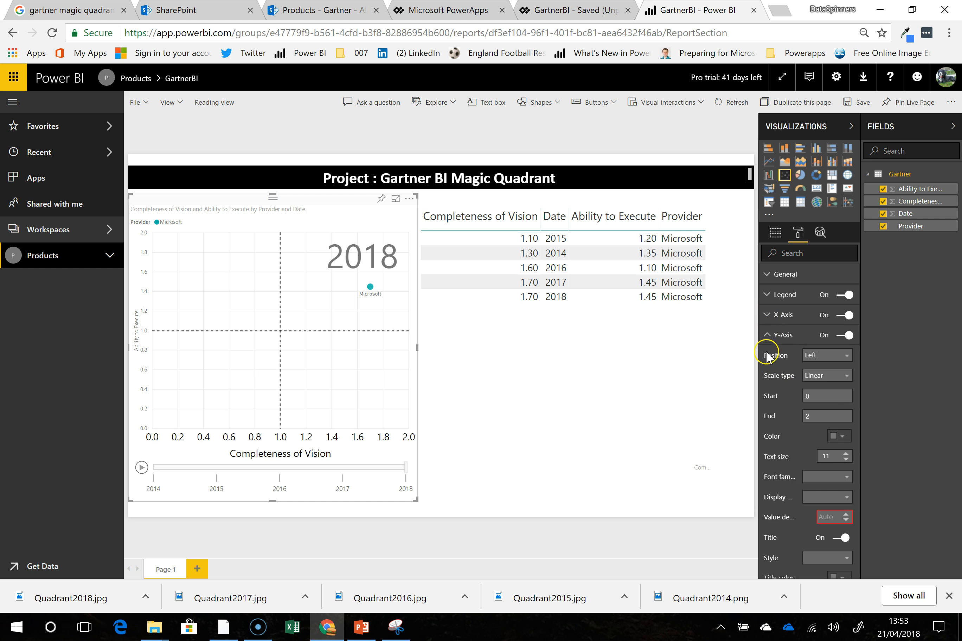
click(846, 453)
click(846, 453)
click(845, 453)
click(845, 453)
click(845, 453)
click(845, 453)
click(845, 453)
click(845, 453)
click(846, 453)
click(846, 453)
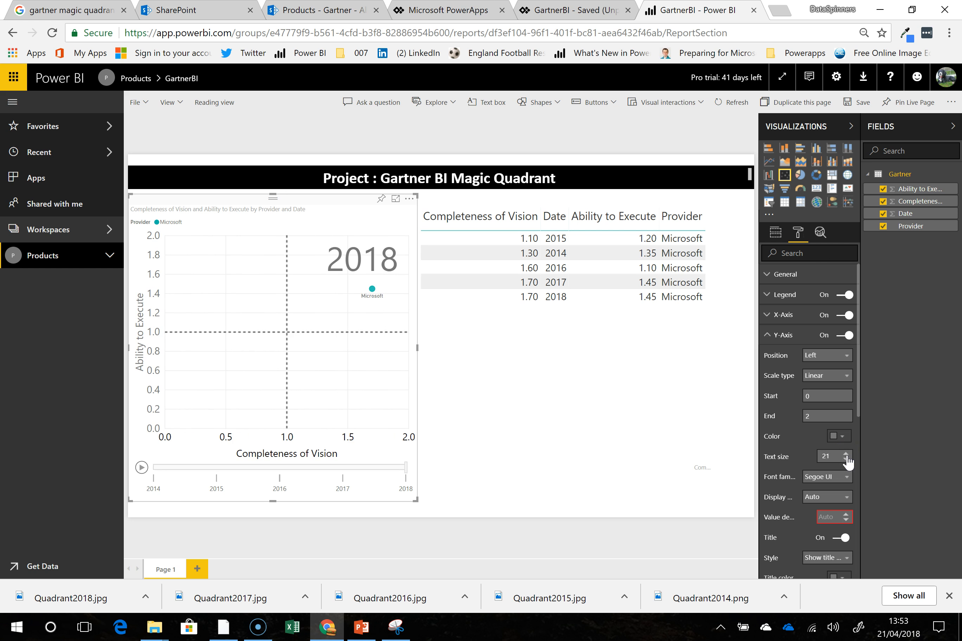
click(846, 460)
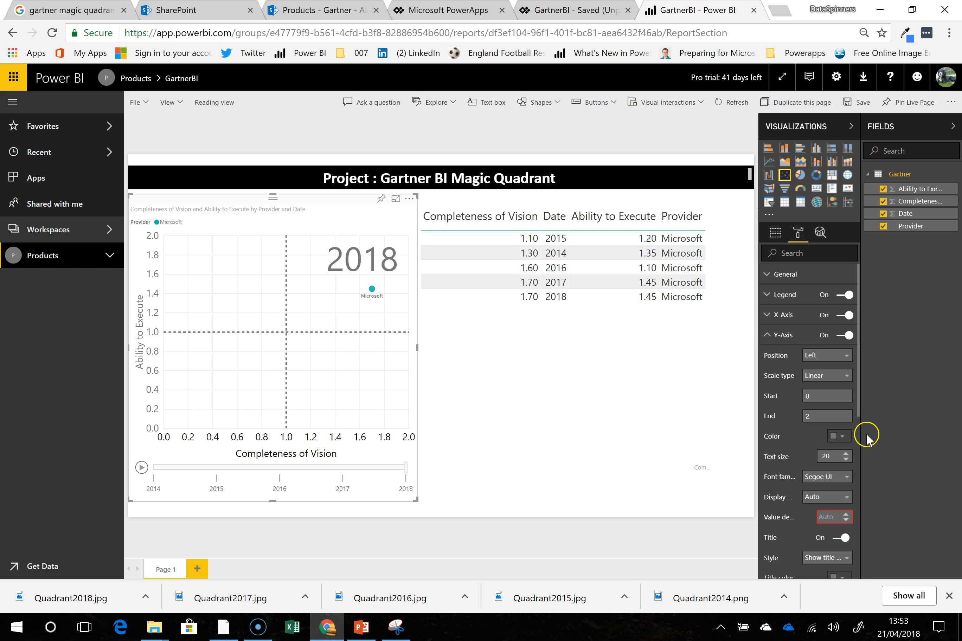
Set the scatter chart's Y-axis color to black and save the report.
click(842, 437)
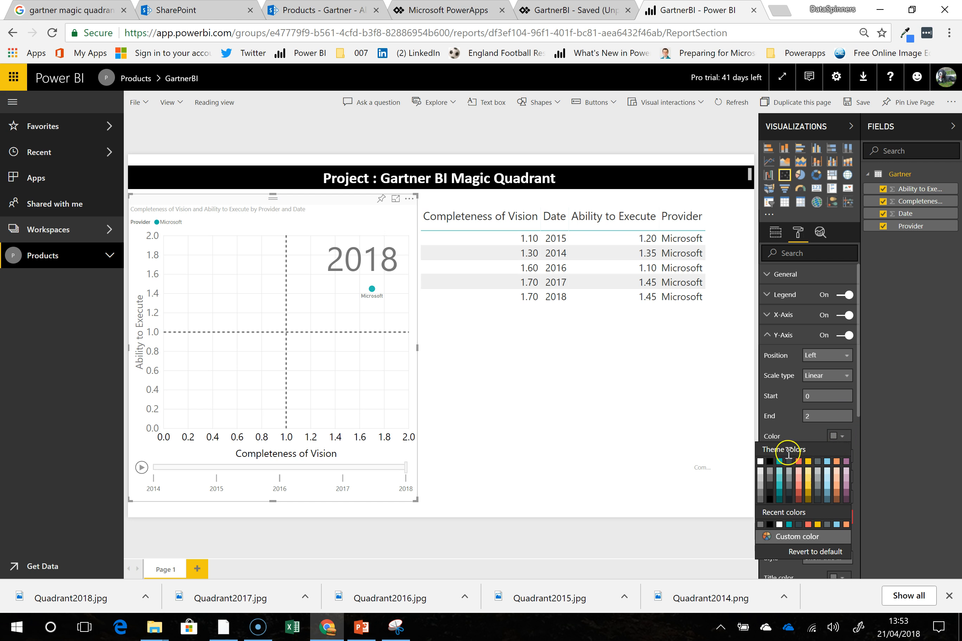
click(770, 461)
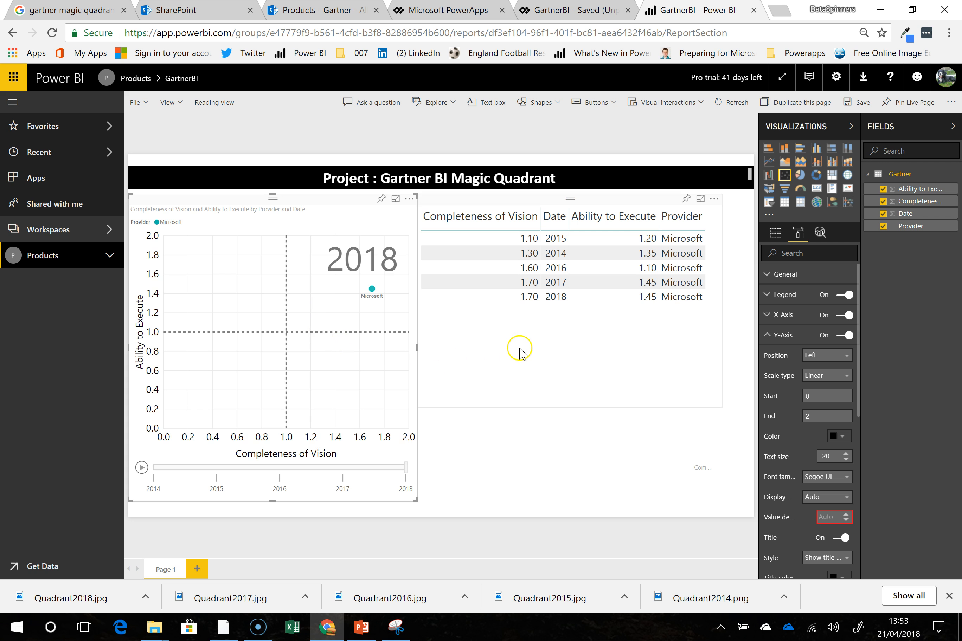
click(493, 382)
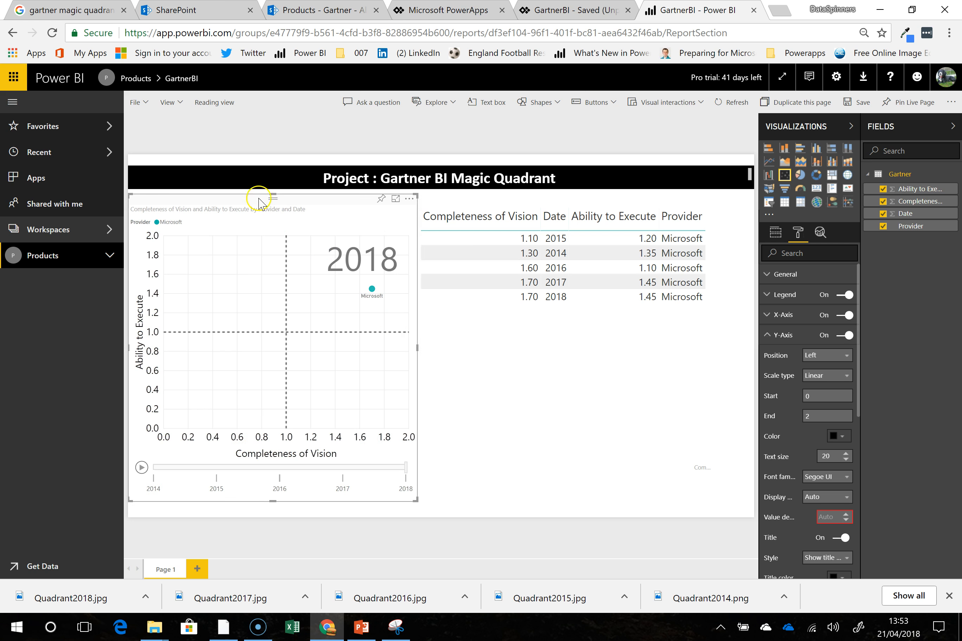
click(148, 102)
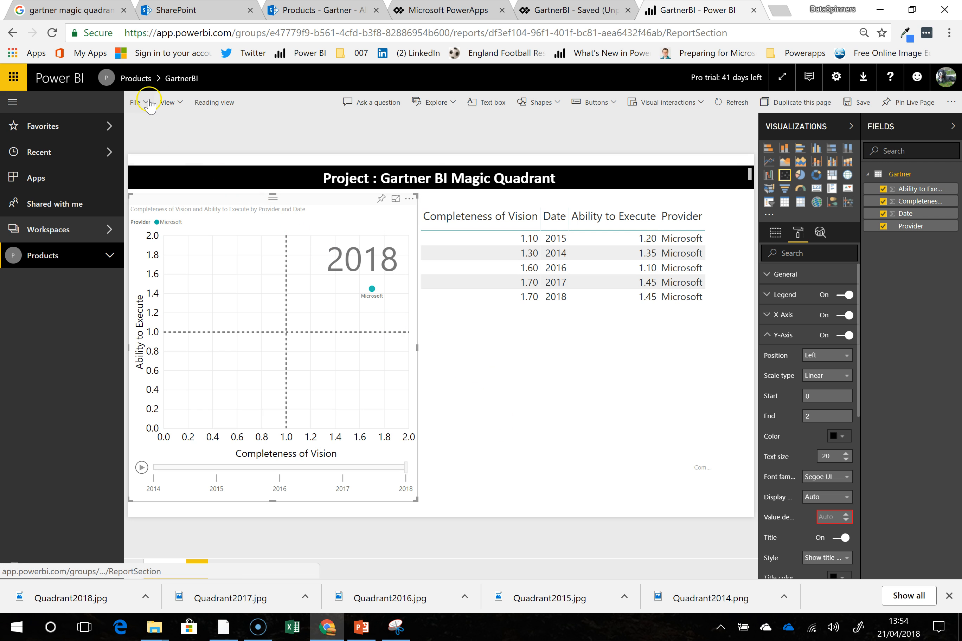
click(170, 133)
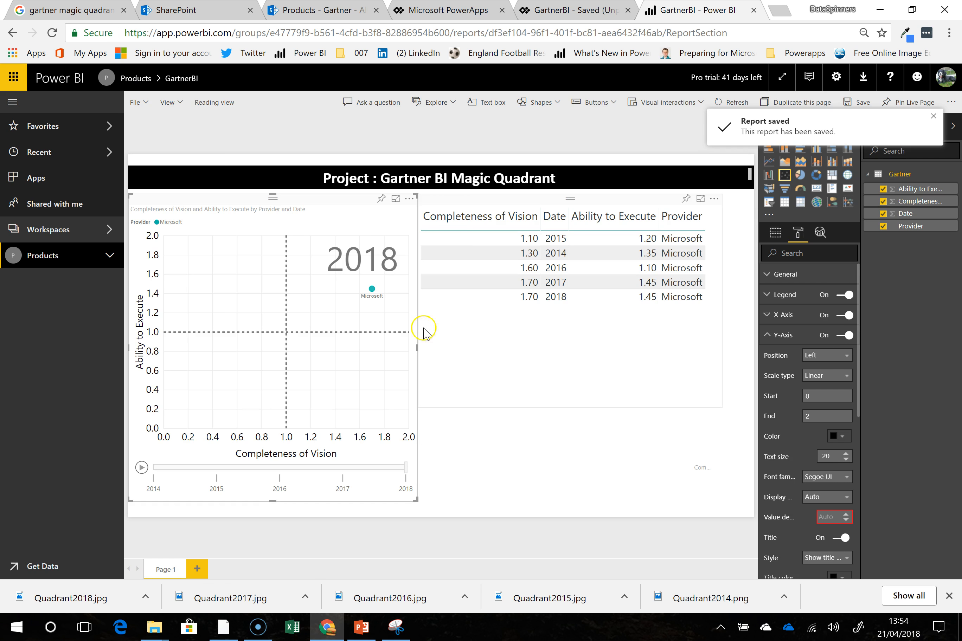
Publish the report to the web by creating an embed code, select the link meant for email, and close the dialog.
click(145, 106)
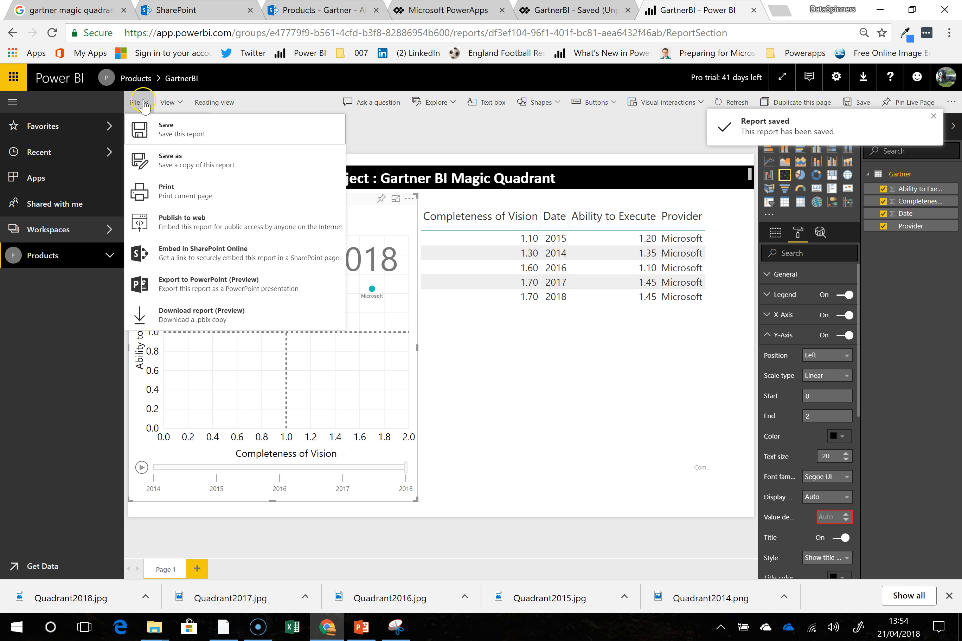
click(193, 223)
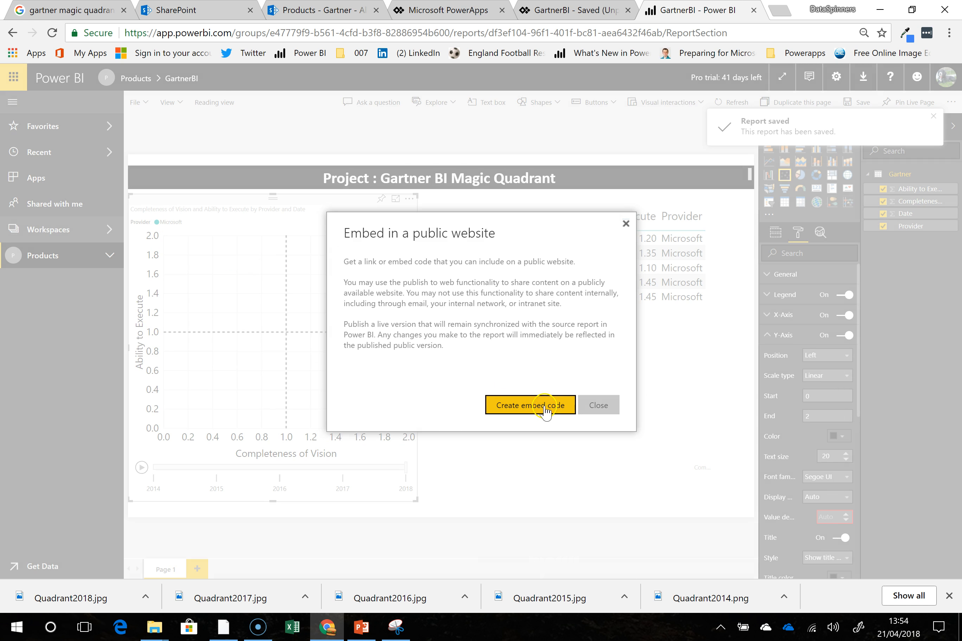
click(545, 406)
click(566, 408)
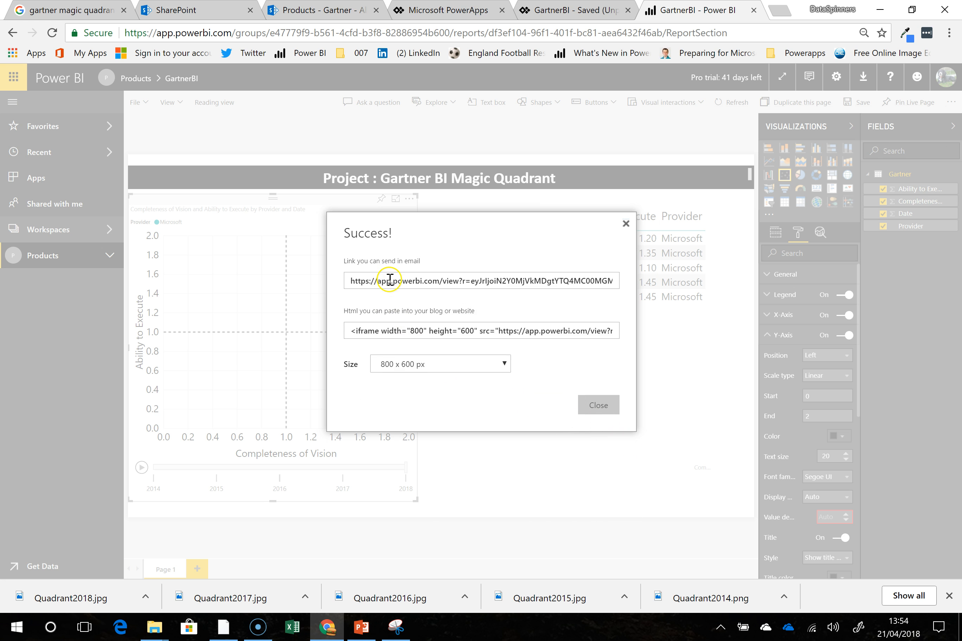
click(391, 283)
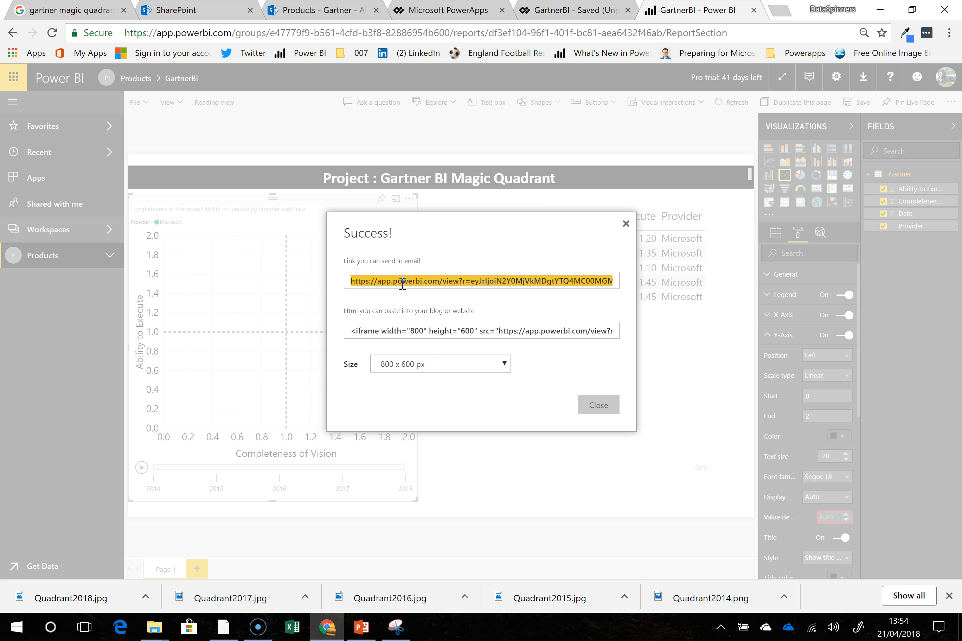
click(598, 406)
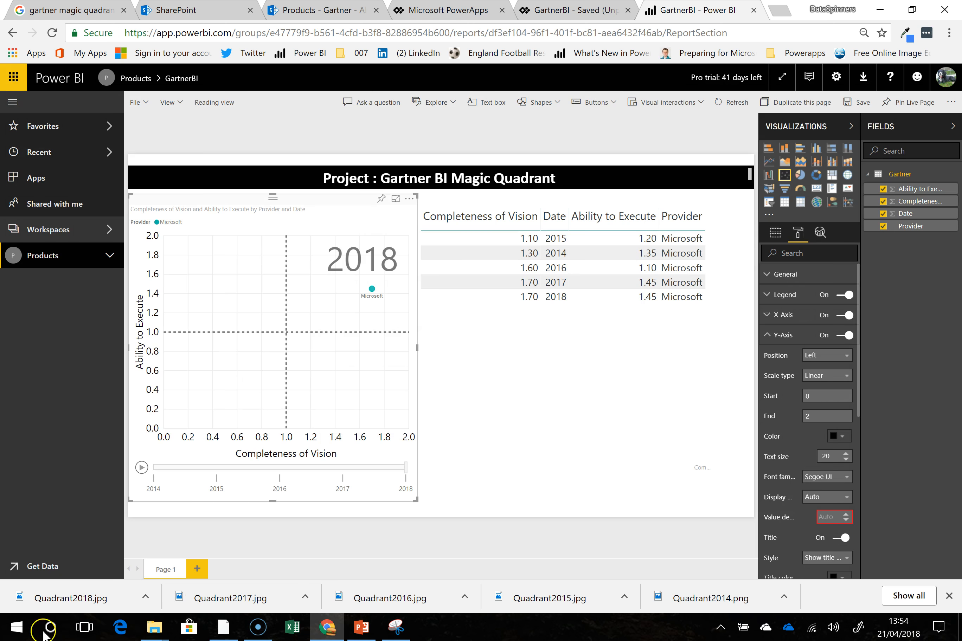